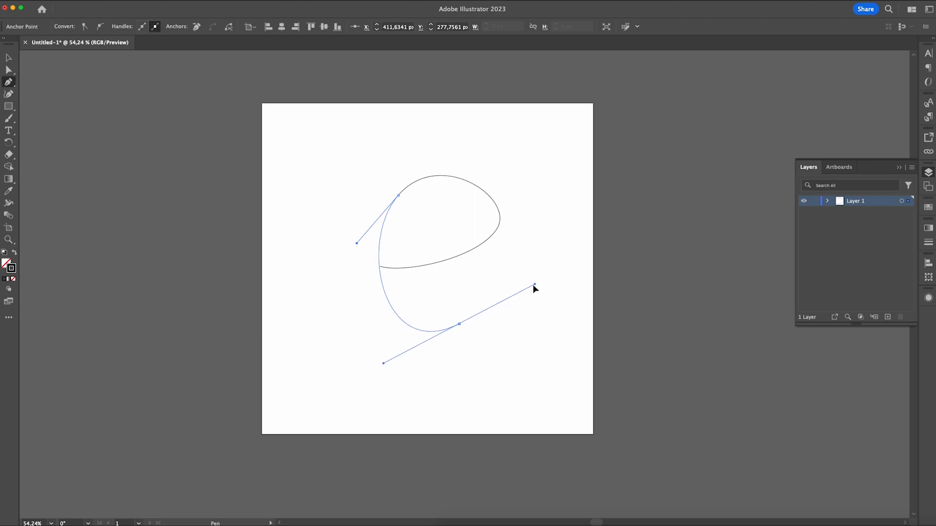
- Finish the open end of the e-shaped path and set its stroke weight to 70 pt
left_click(521, 253)
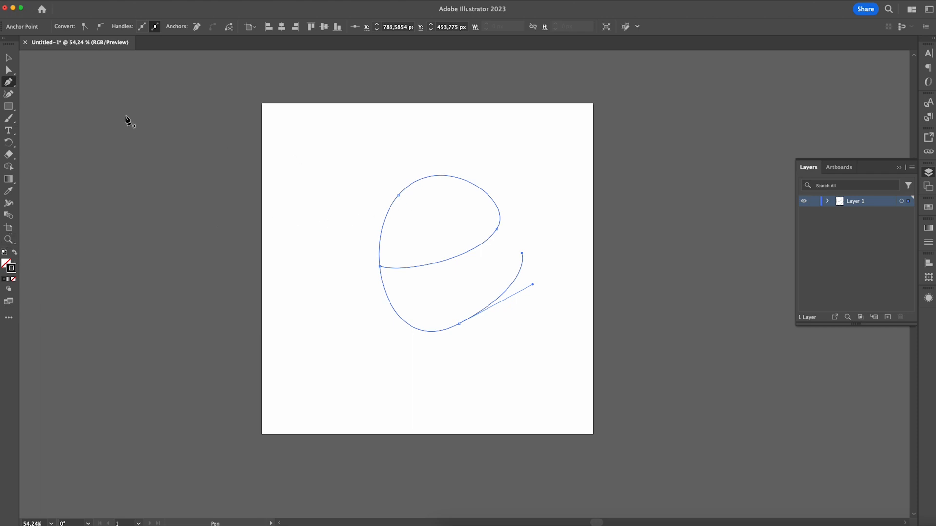
left_click(8, 58)
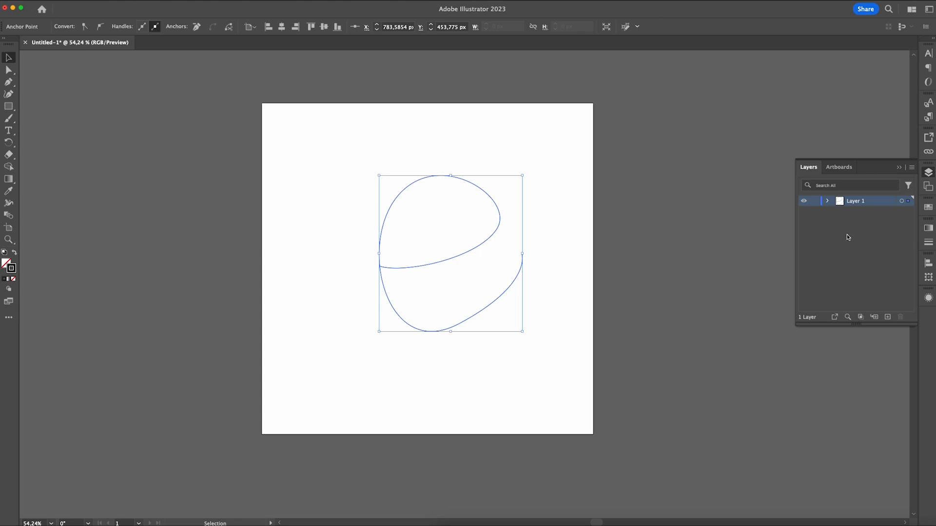
left_click(928, 245)
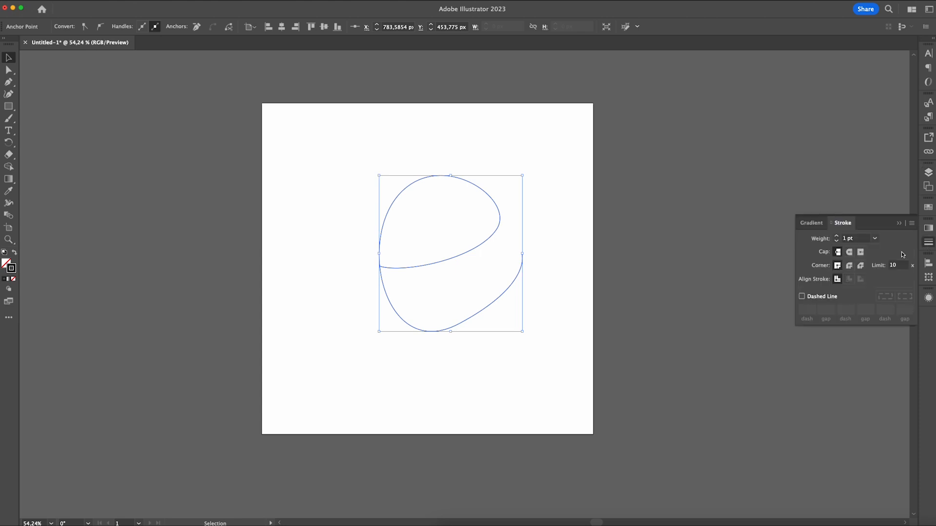
left_click_drag(837, 238, 837, 239)
- Refine the e's curve by adjusting its bottom anchor point and upper-right bend, and remove the stroke colour
key("a")
left_click(469, 324)
left_click_drag(469, 323, 450, 331)
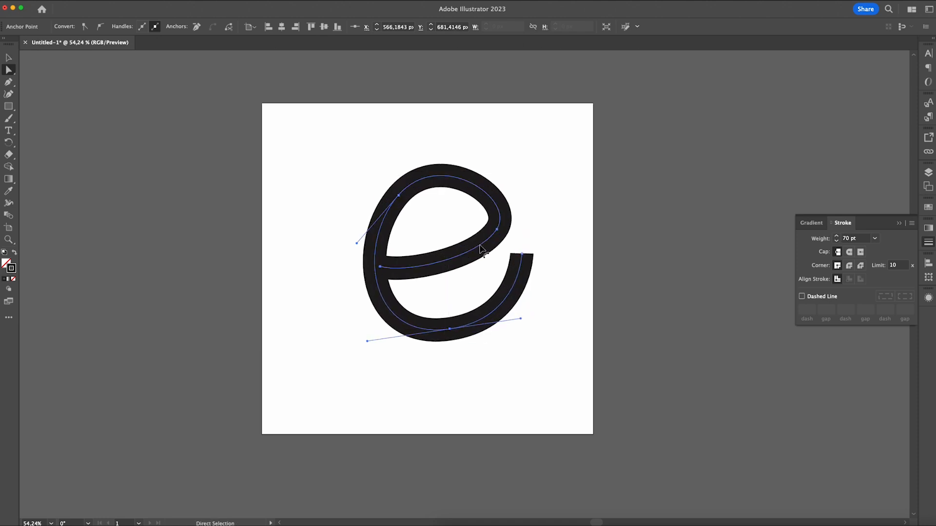
left_click(498, 230)
left_click_drag(516, 197, 526, 186)
left_click(13, 280)
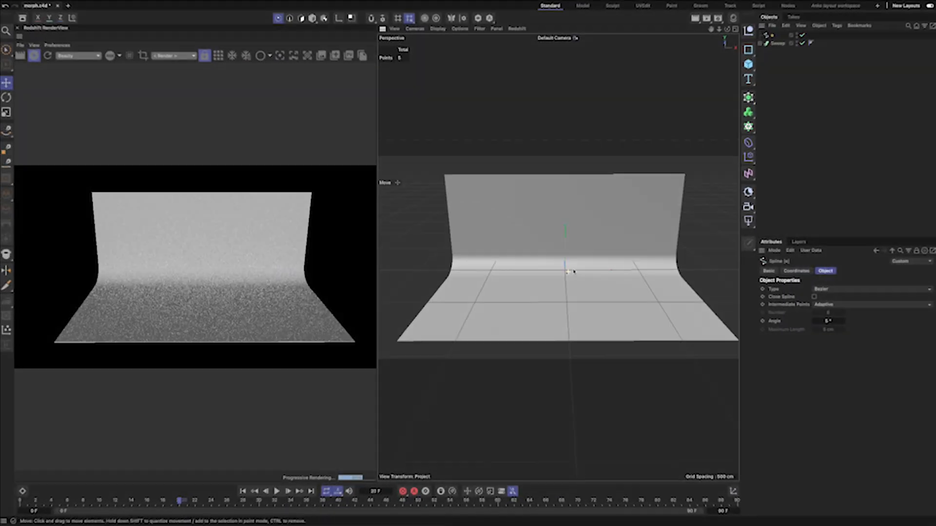
- Switch to Cinema 4D and sweep a circle of 35 cm radius along the e spline to form a tube
right_click_drag(625, 256, 710, 227, "alt")
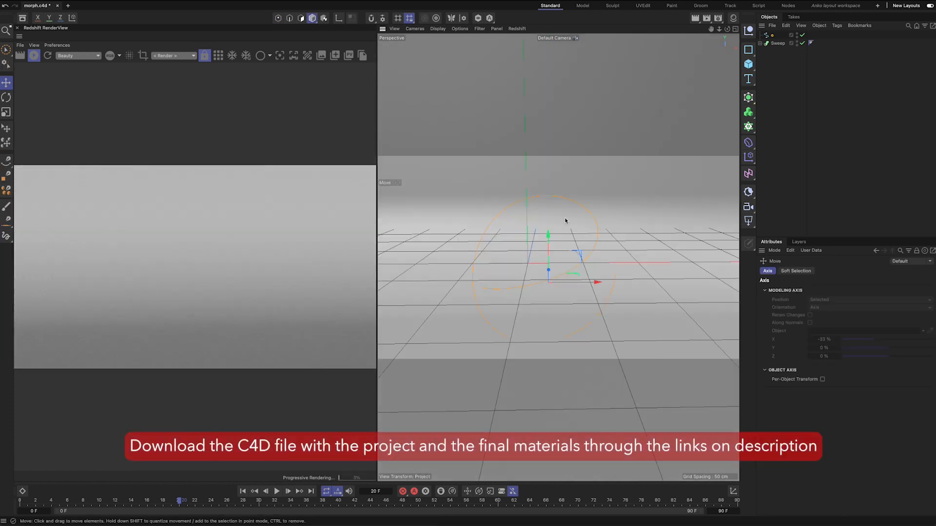
left_click_drag(548, 242, 495, 191)
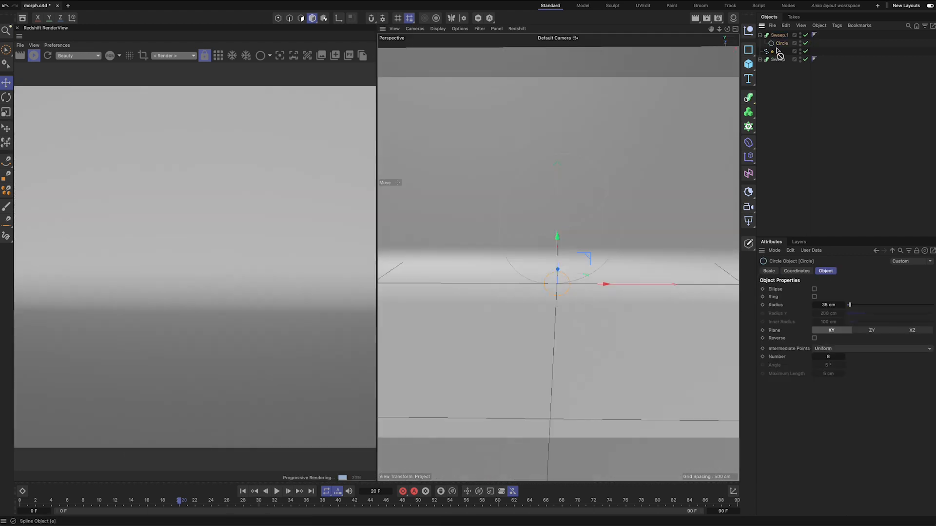
left_click_drag(779, 49, 779, 48)
- Try the Solid, Step and Spline cap shapes on the e sweep and return to Round
left_click(766, 337)
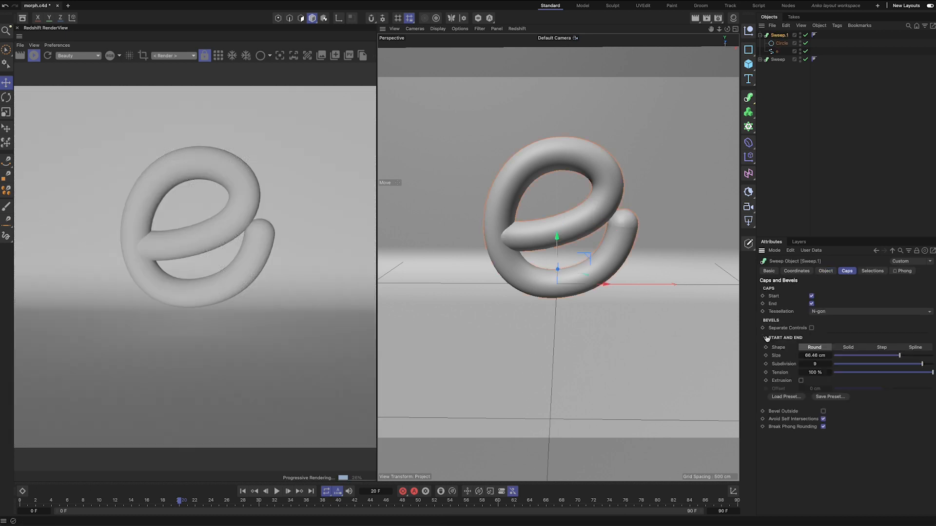
left_click(847, 347)
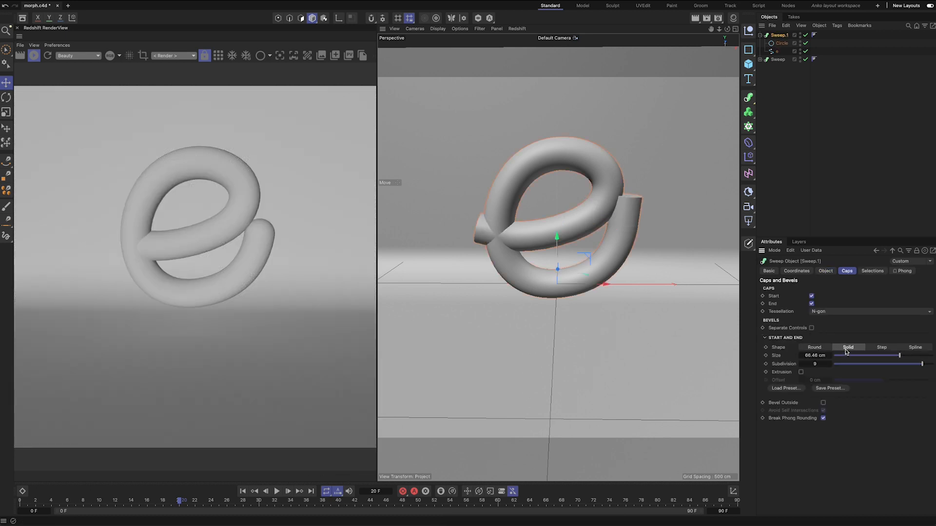
left_click(881, 347)
left_click(913, 347)
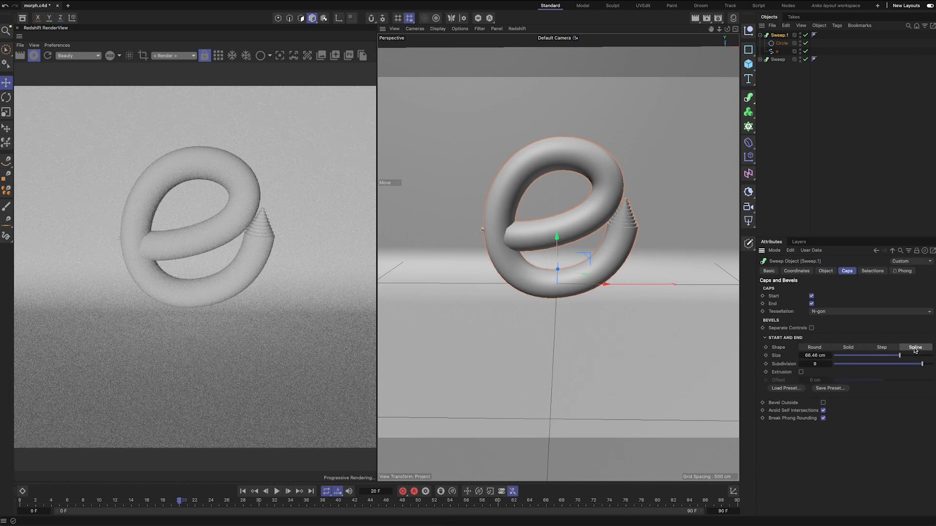
left_click(883, 348)
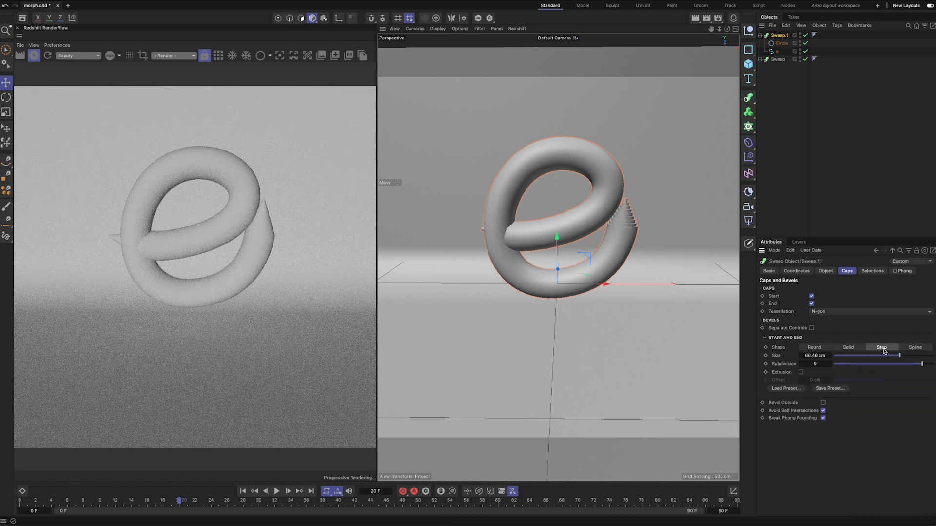
left_click(814, 347)
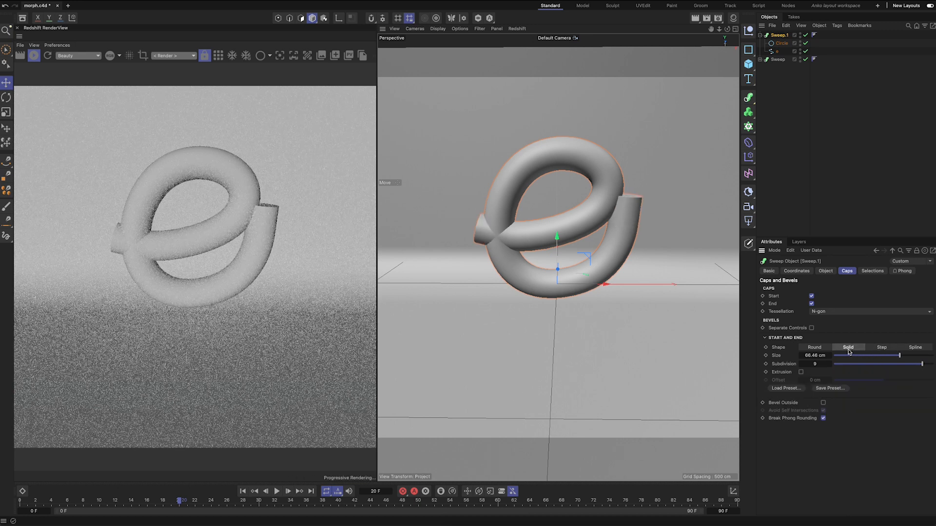
- Set the circle profile's radius to 45 cm and move the e spline's inner end point so the crossbar clears the stem
left_click(778, 44)
left_click_drag(850, 305, 851, 306)
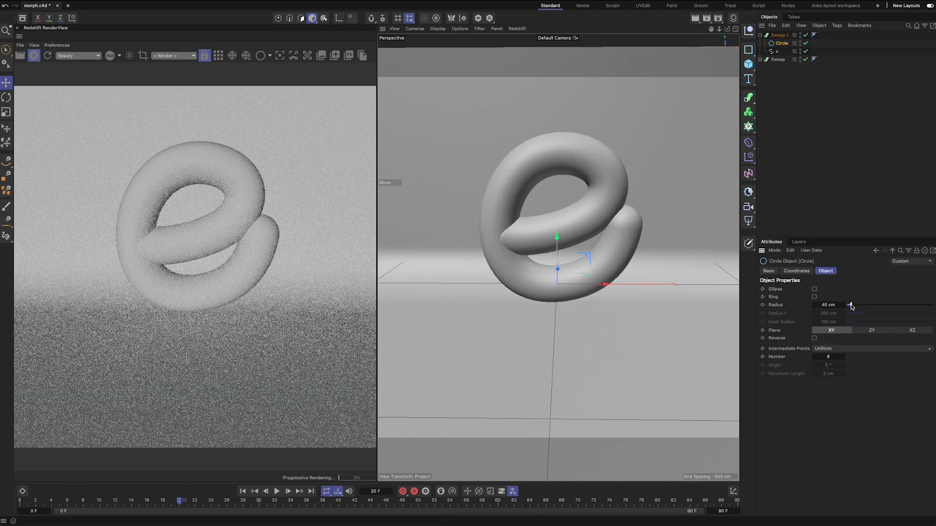
left_click(776, 52)
mouse_move(654, 238)
left_mouse_down("alt")
mouse_move(630, 238)
mouse_move(644, 236)
left_mouse_up("alt")
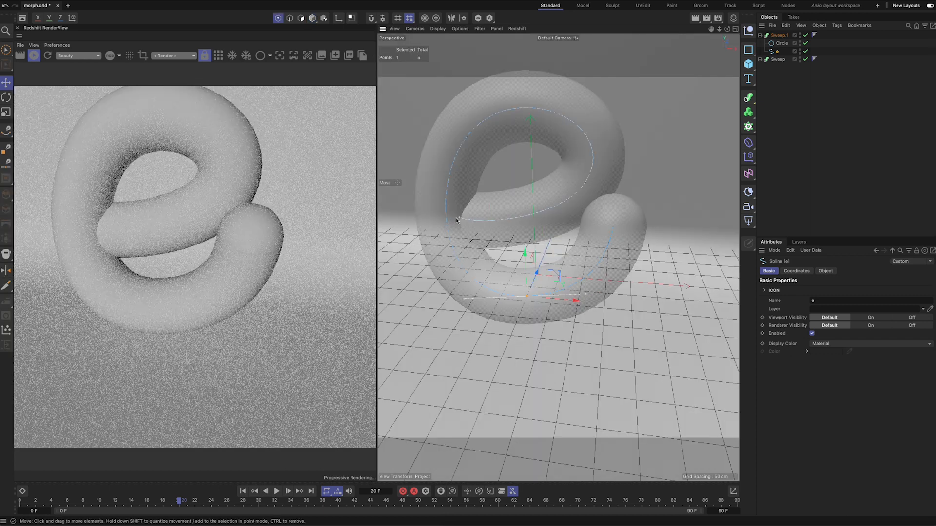
left_click_drag(477, 202, 489, 191)
left_click_drag(552, 194, 495, 206, "alt")
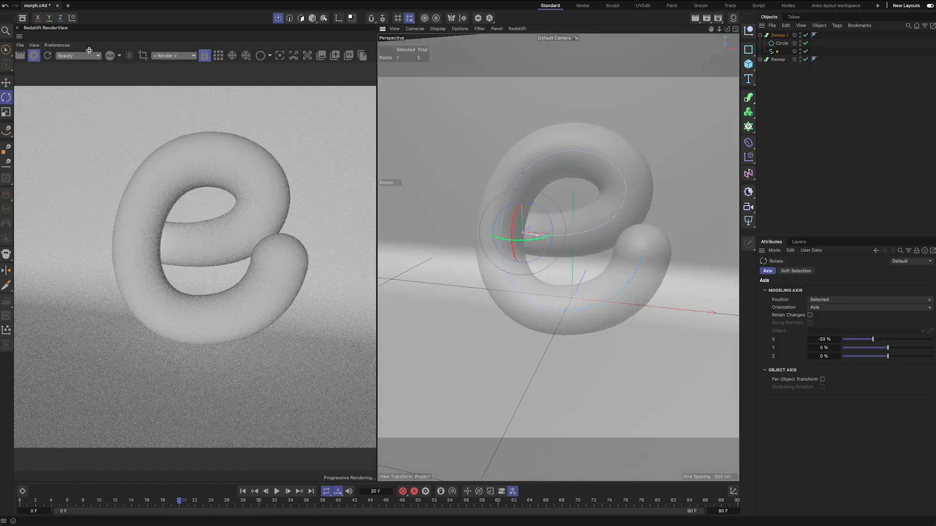
left_click(6, 82)
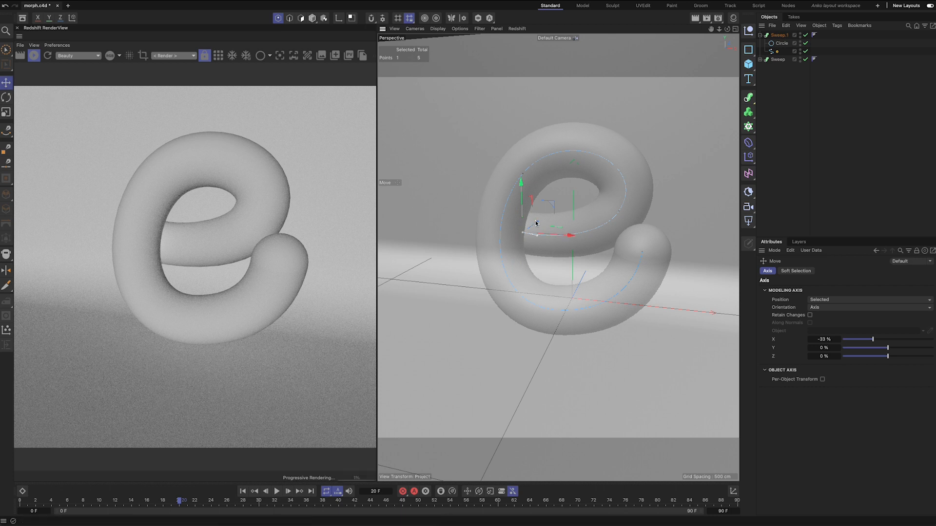
left_click_drag(540, 220, 539, 221)
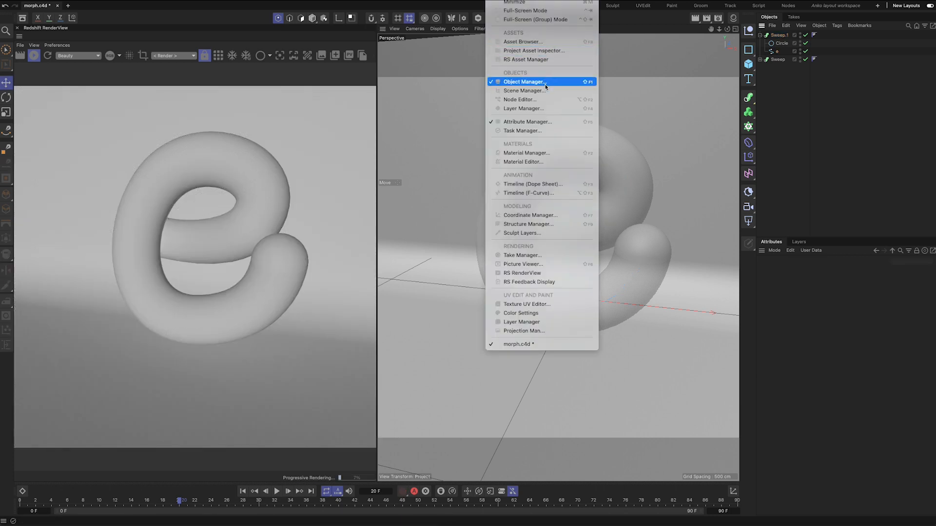
- Open the Material Manager and apply Mat.11 to the e sweep and Mat.5 to the backdrop sweep
left_click(544, 154)
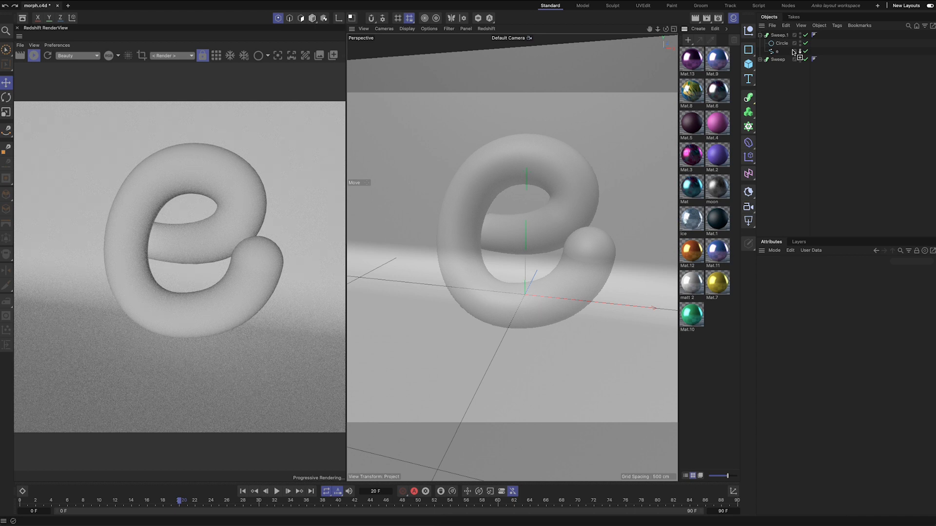
left_click_drag(788, 37, 786, 37)
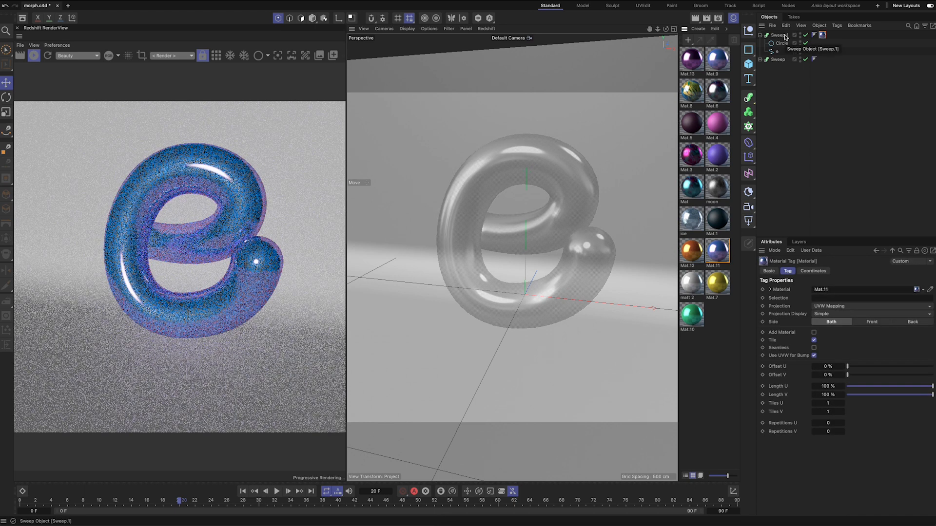
left_click_drag(537, 195, 546, 190, "alt")
left_click_drag(691, 123, 778, 59)
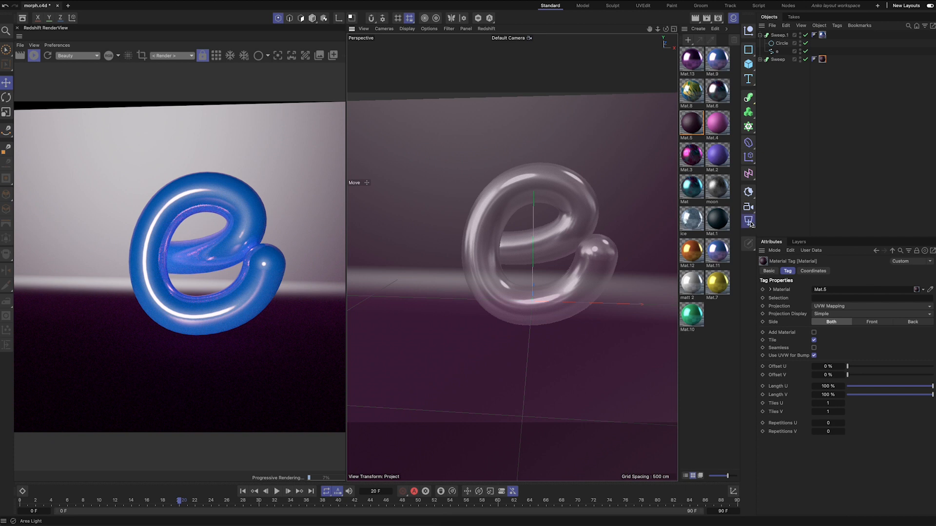
- Add a Redshift area light and move it above the e
left_click(749, 221)
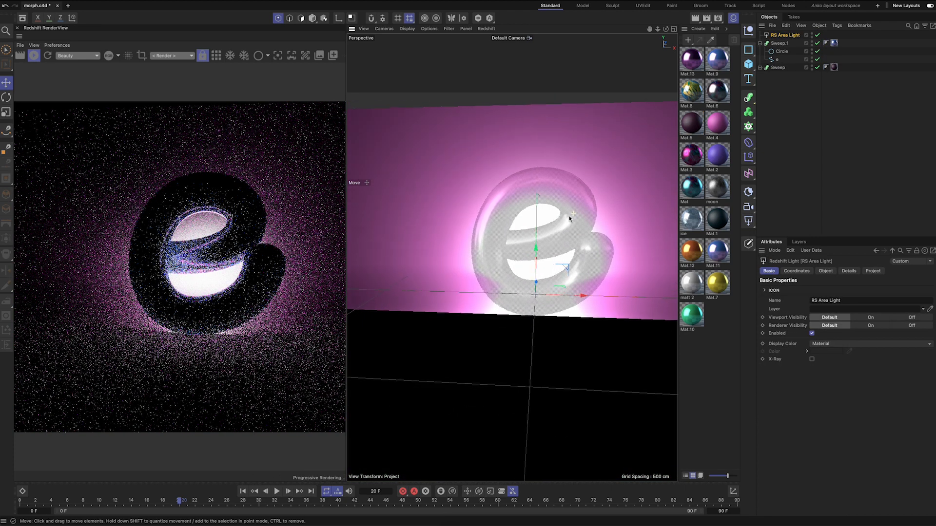
right_click_drag(568, 216, 566, 219, "alt")
left_click_drag(584, 213, 515, 115, "alt")
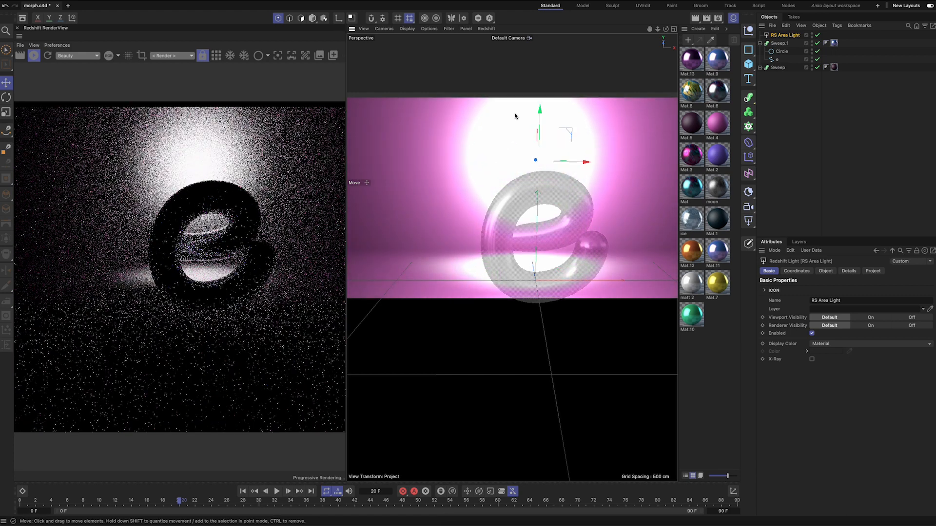
left_click_drag(554, 251, 549, 229, "alt")
left_click_drag(548, 126, 561, 148, "alt")
- Rotate the area light so it shines down on the e from above
key("r")
left_click_drag(490, 104, 514, 96)
left_click_drag(512, 167, 559, 212, "alt")
right_click_drag(560, 229, 572, 237, "alt")
left_click_drag(572, 238, 572, 254, "alt")
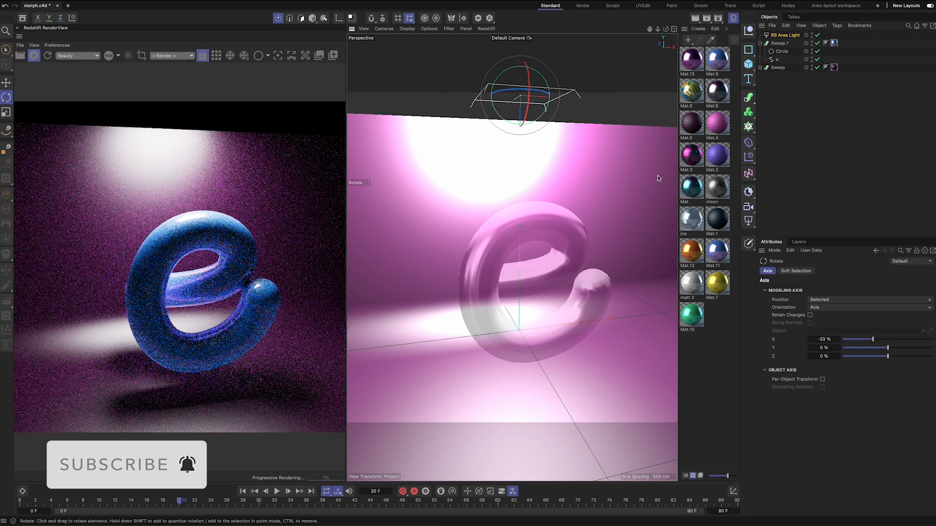
- Scale the e sweep down uniformly and frame it closely in the scene
left_click(781, 50)
key("t")
left_click_drag(547, 305, 540, 312)
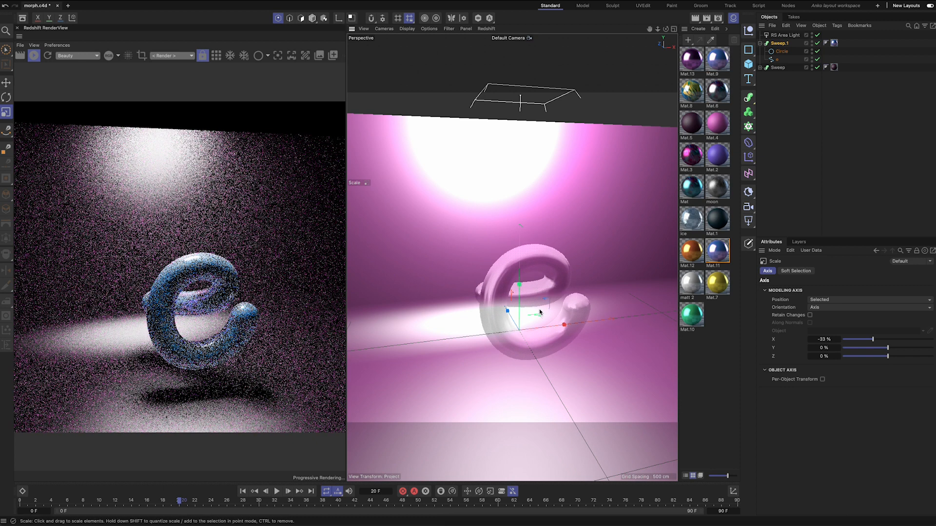
scroll(555, 303, "up", 6)
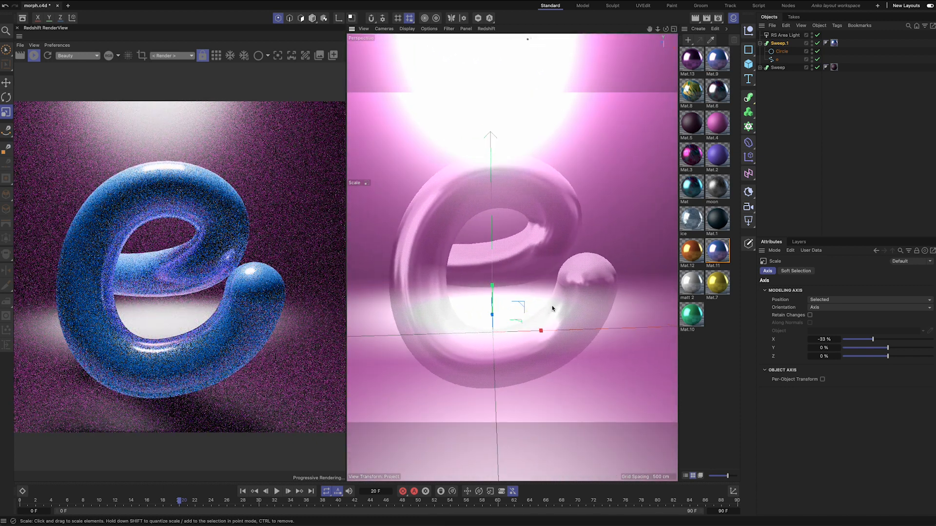
scroll(550, 307, "down", 1)
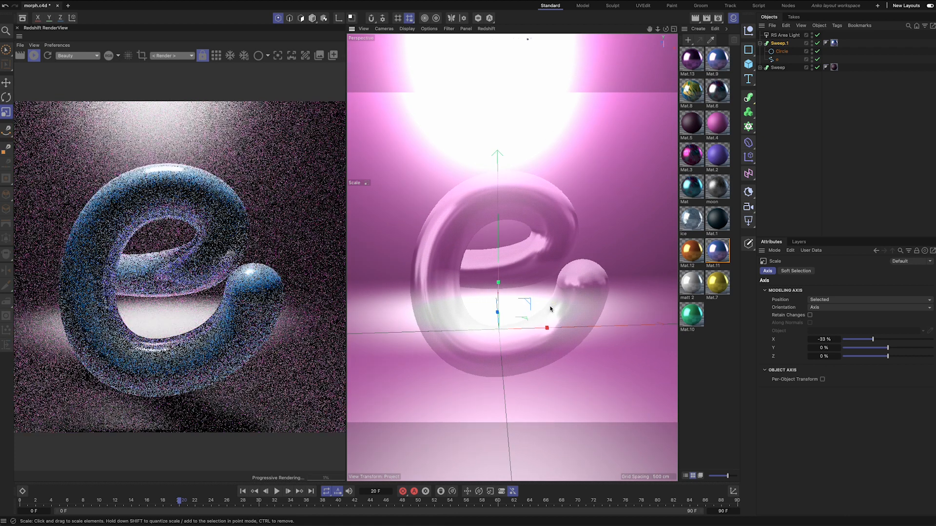
scroll(536, 308, "down", 1)
- Place a point light to the right of the e, raised off the floor, with an intensity of 60129
left_click_drag(534, 308, 566, 301, "alt")
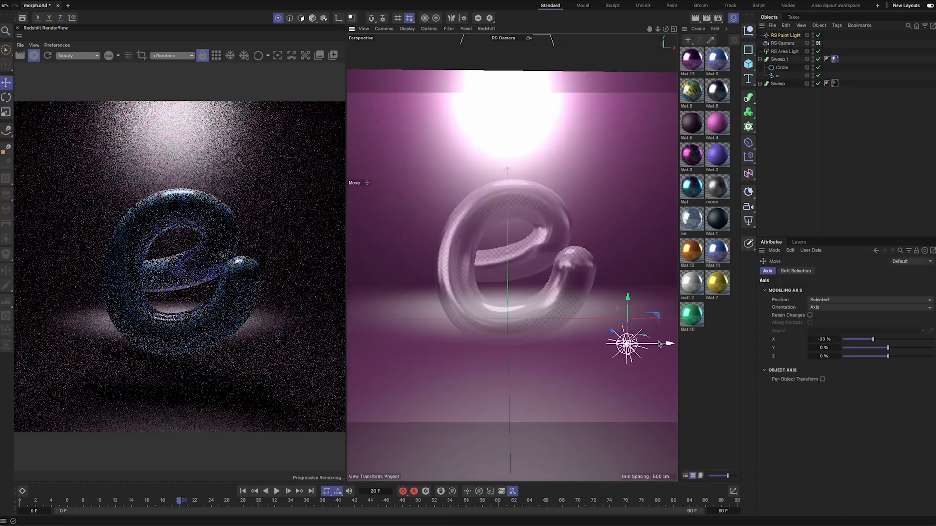
left_click_drag(578, 325, 577, 331, "alt")
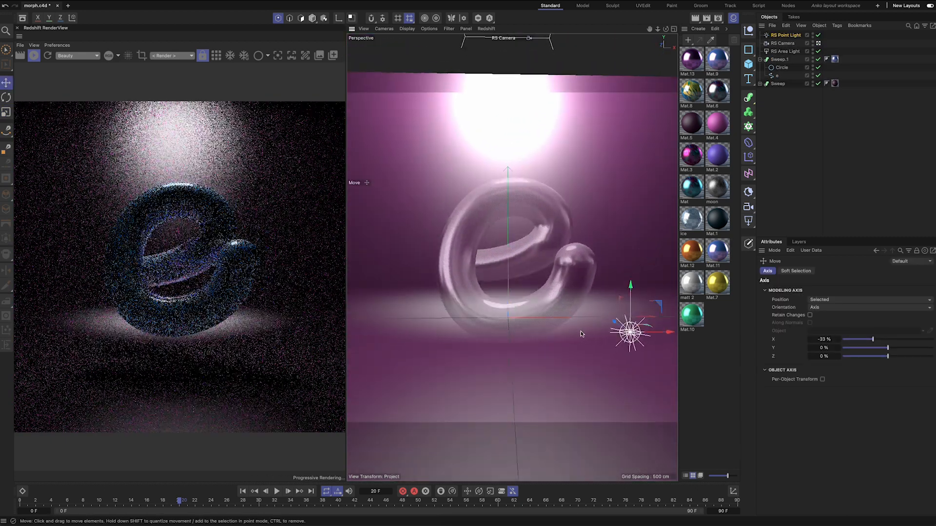
left_click_drag(631, 289, 630, 240)
left_click_drag(582, 304, 578, 309, "alt")
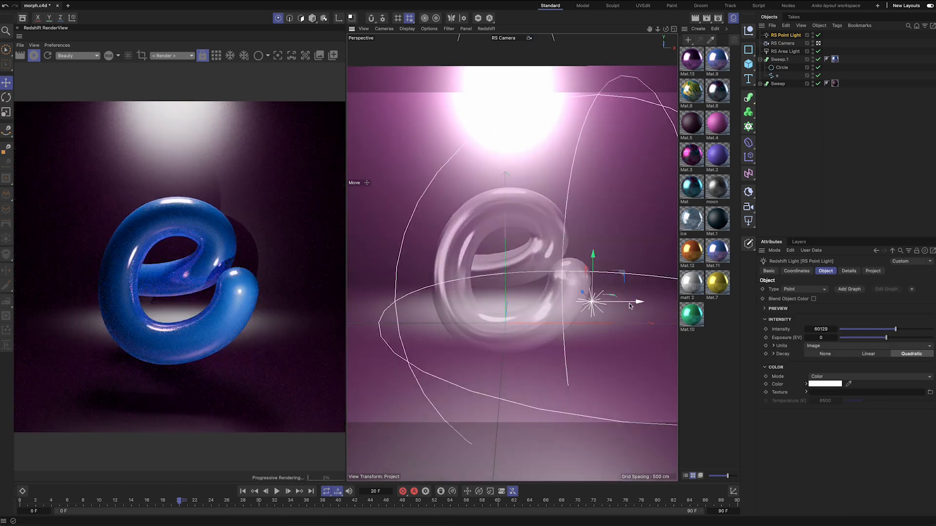
left_click_drag(637, 302, 706, 302)
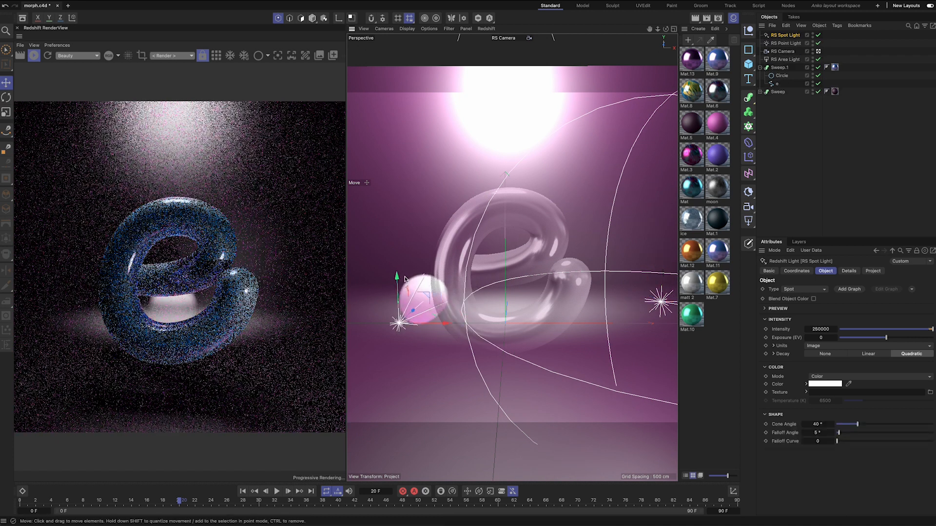
- Try a spot light to the left of the e, raising and repositioning it
left_click_drag(394, 273, 394, 203)
left_click_drag(411, 245, 362, 343)
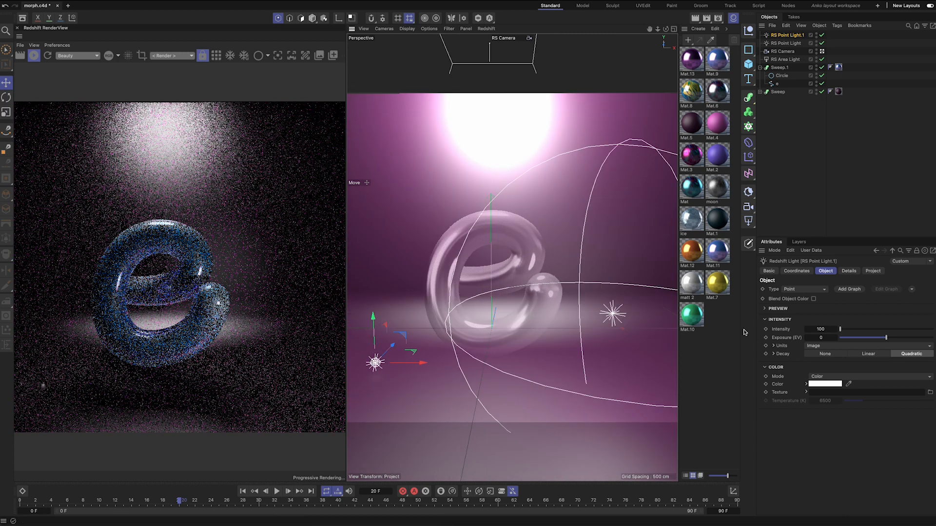
- Raise the left point light with its intensity set to 41164, and duplicate it about 427 cm to the right
left_click_drag(839, 329, 878, 331)
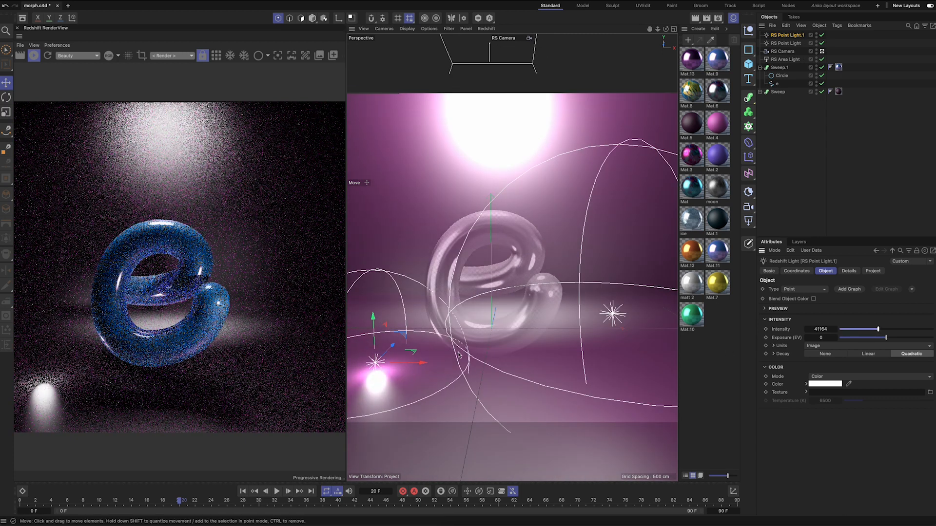
left_click_drag(373, 315, 372, 280)
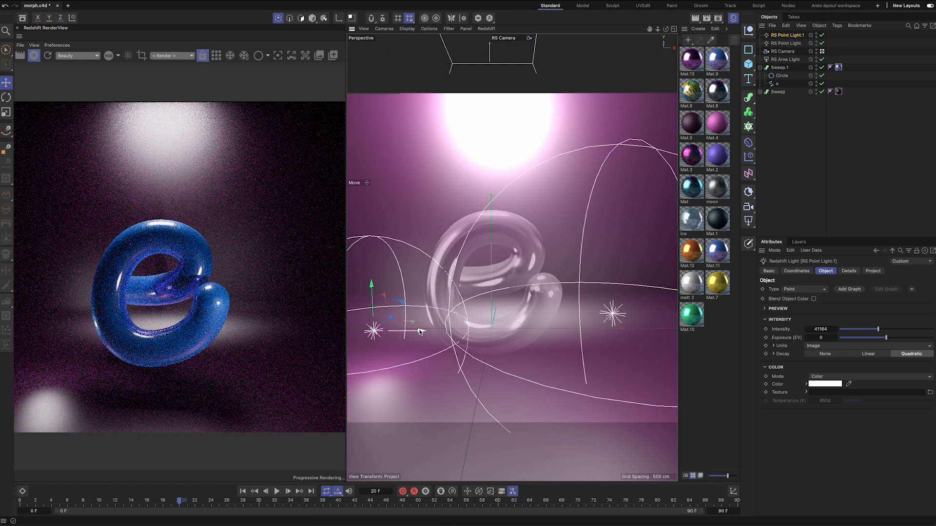
left_click_drag(420, 331, 461, 326, "ctrl")
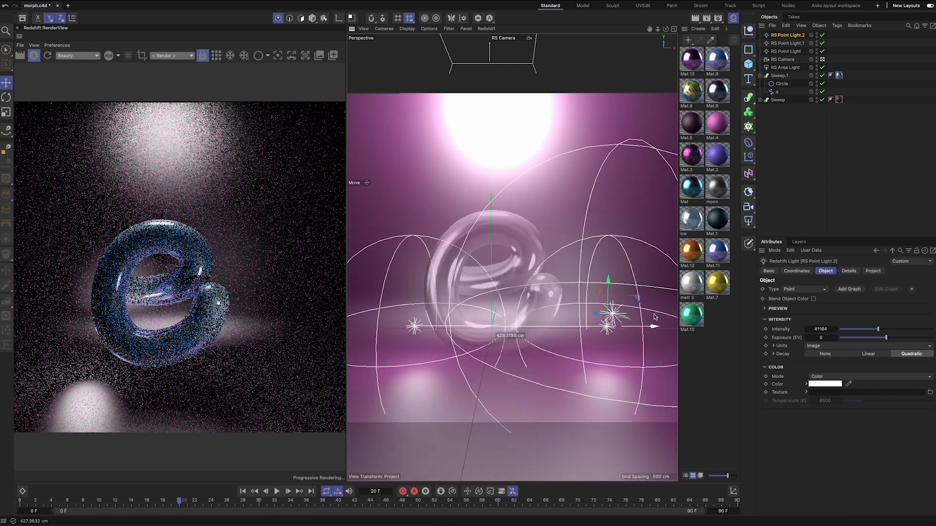
- Replace the e sweep's material, trying Mat.7 and settling on ice
left_click_drag(717, 282, 780, 76)
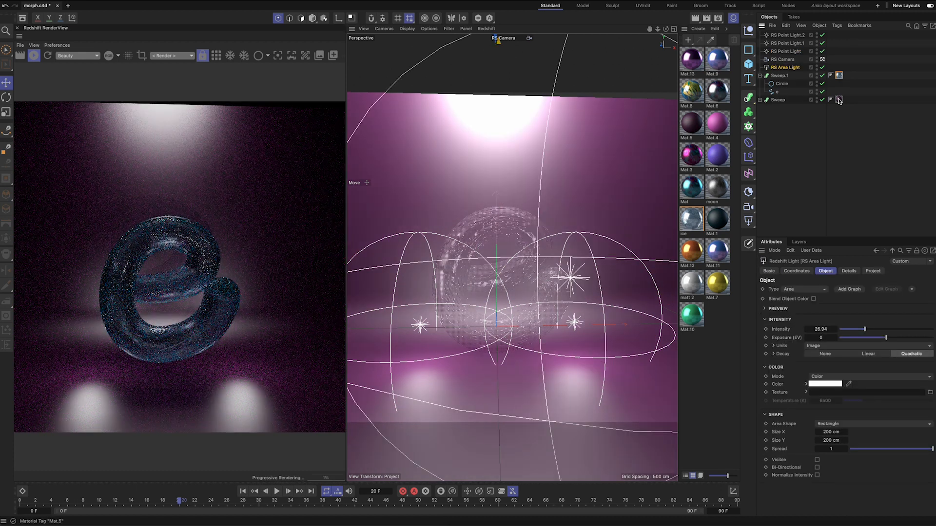
- Remove the backdrop sweep's purple material and give it a light grey one instead
left_click(838, 99)
key("Delete")
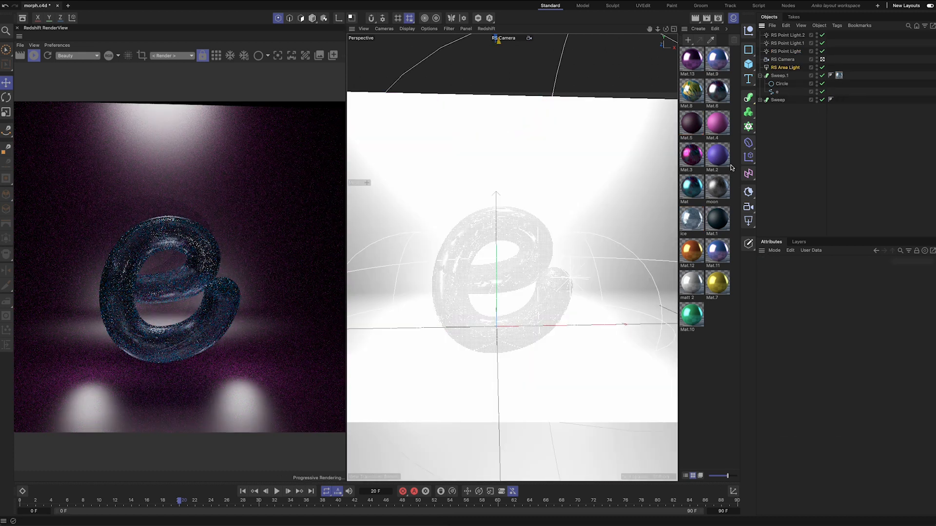
left_click_drag(714, 130, 783, 102)
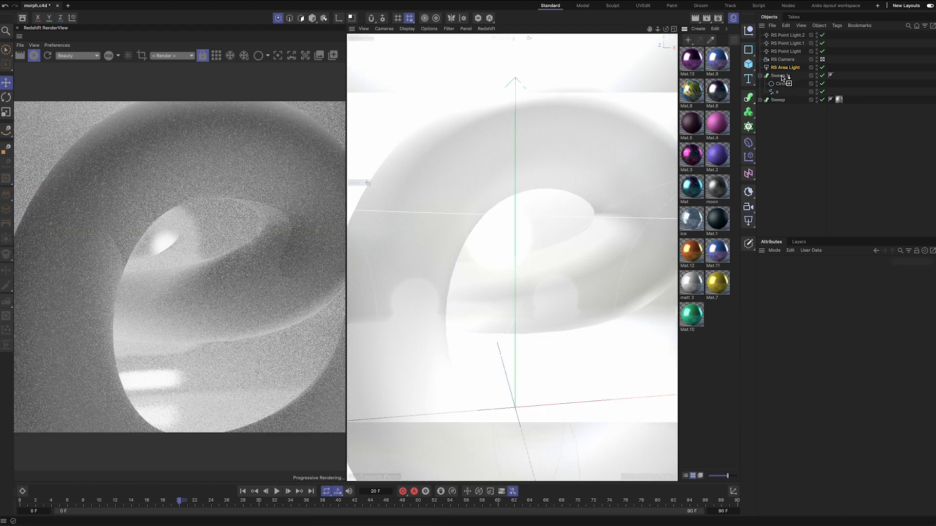
- Apply the orange Mat.12 to the e sweep and lower the letter so its base sinks into the floor
left_click_drag(782, 78, 782, 76)
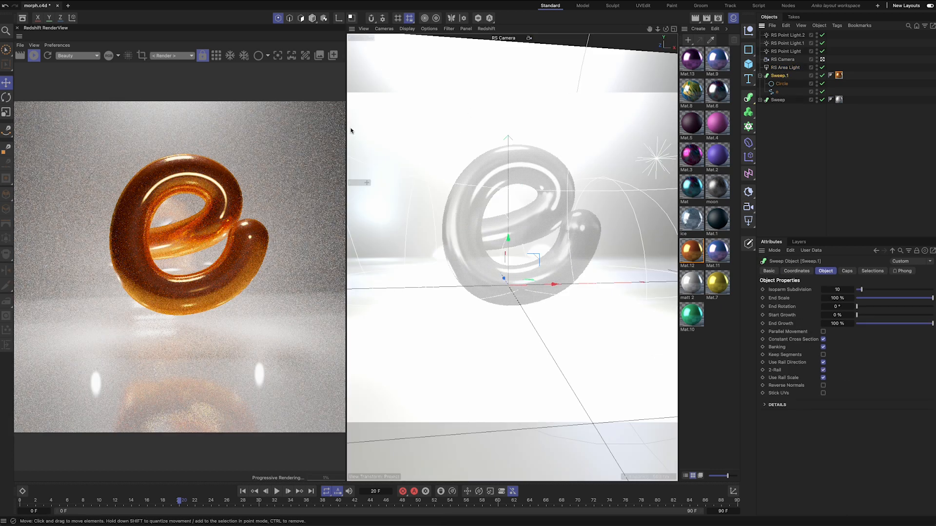
left_click_drag(507, 239, 542, 293)
- Compare ice, Mat, Mat.10, Mat.11, Mat.13 and Mat.8 on the e sweep, and return to Mat.12
left_click(838, 76)
key("Delete")
left_click_drag(709, 196, 783, 77)
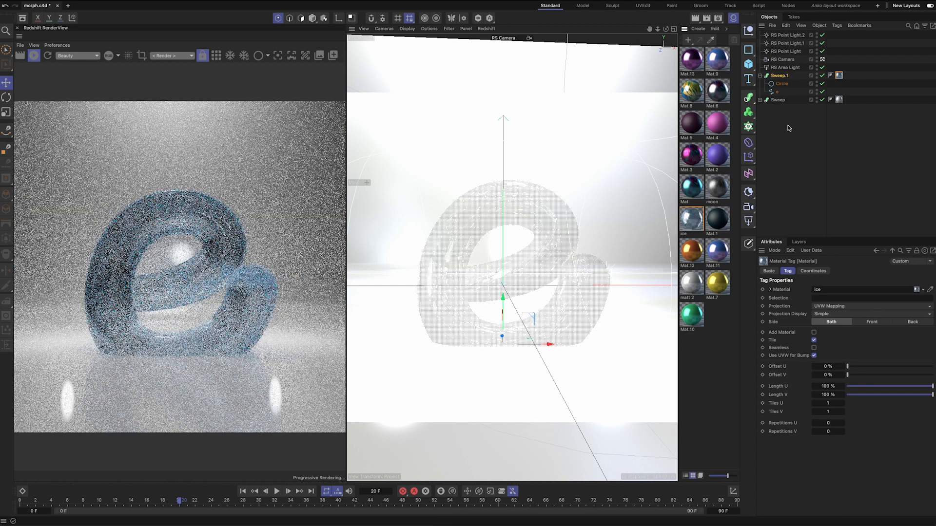
left_click_drag(690, 187, 780, 77)
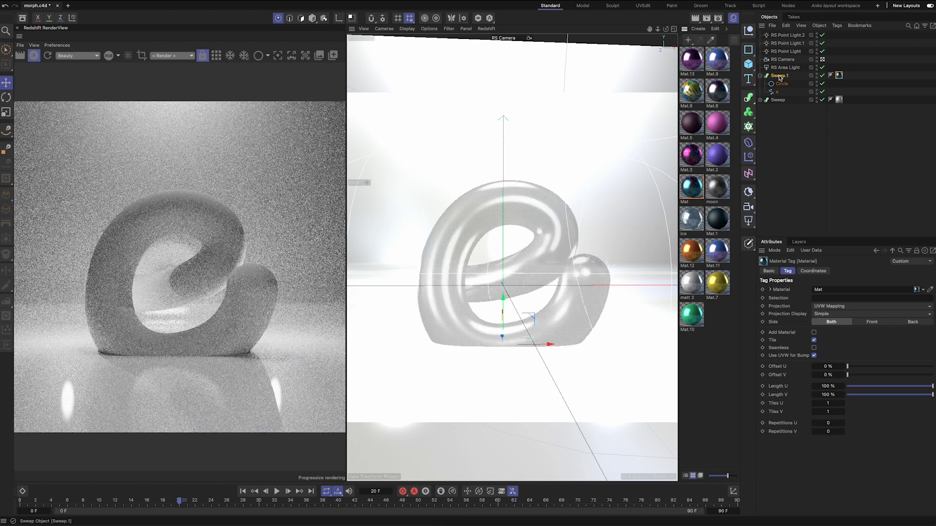
key("Delete")
left_click_drag(691, 315, 786, 78)
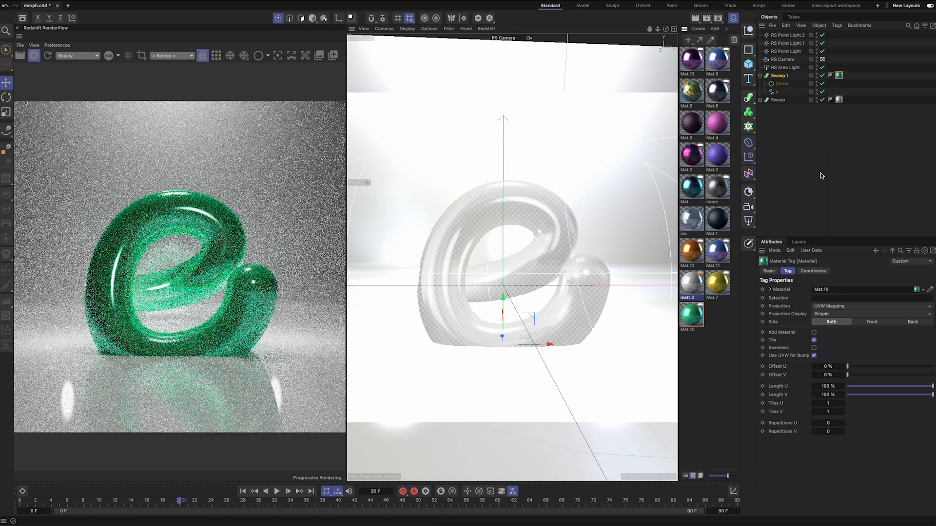
left_click_drag(717, 251, 839, 75)
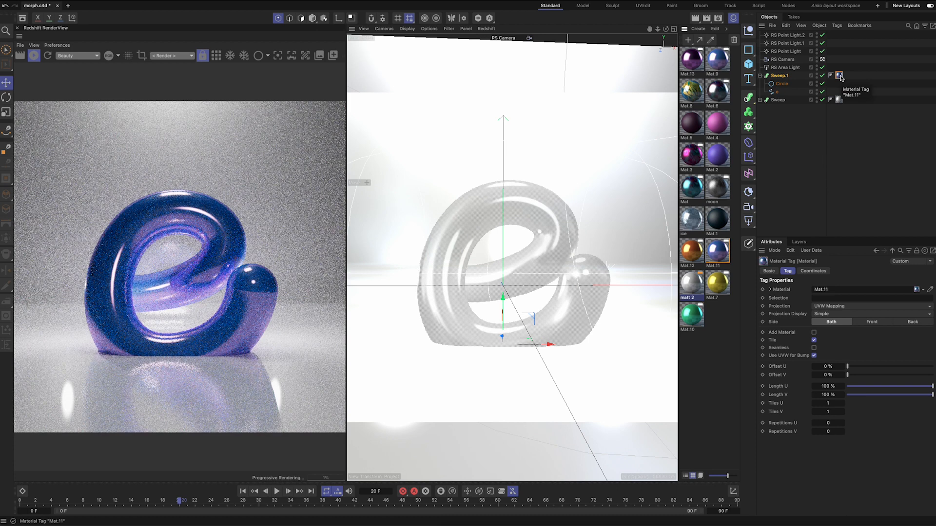
left_click_drag(691, 58, 839, 75)
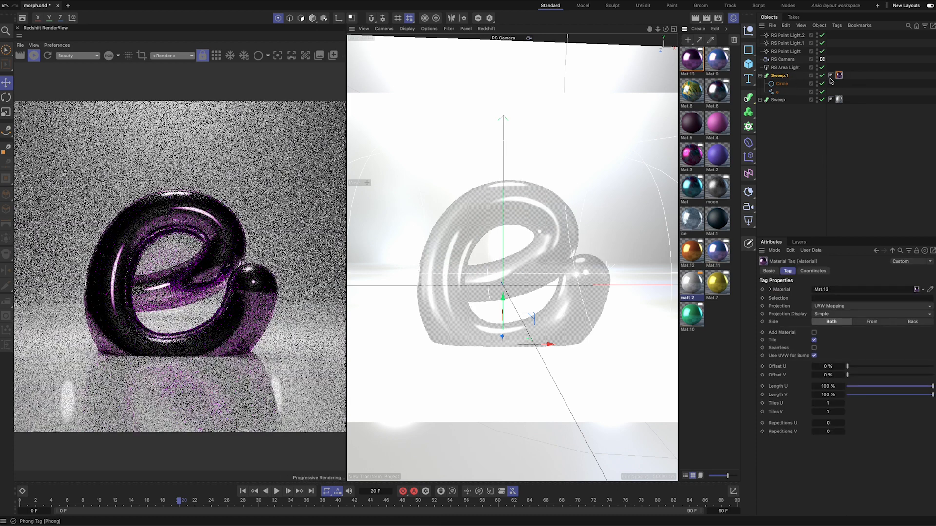
left_click_drag(692, 90, 839, 76)
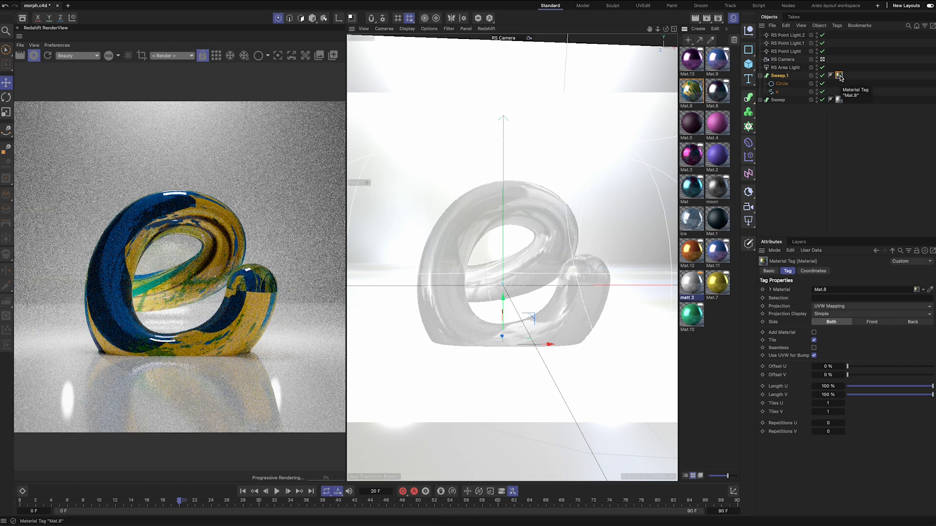
left_click_drag(692, 250, 838, 75)
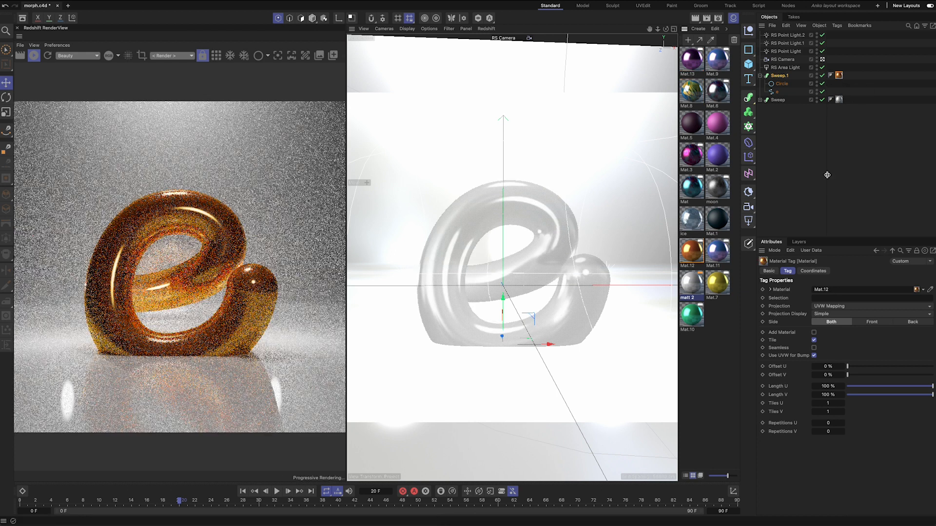
- Recolour Mat.12 in the Material Editor, comparing yellow, teal green, purple and magenta hues and settling on lime green
double_click(839, 75)
left_click_drag(765, 230, 681, 122)
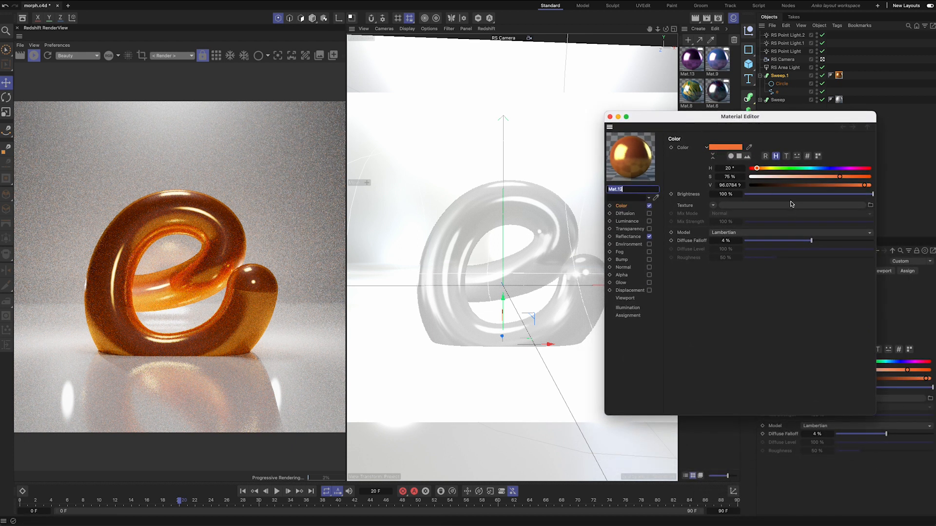
left_click(763, 168)
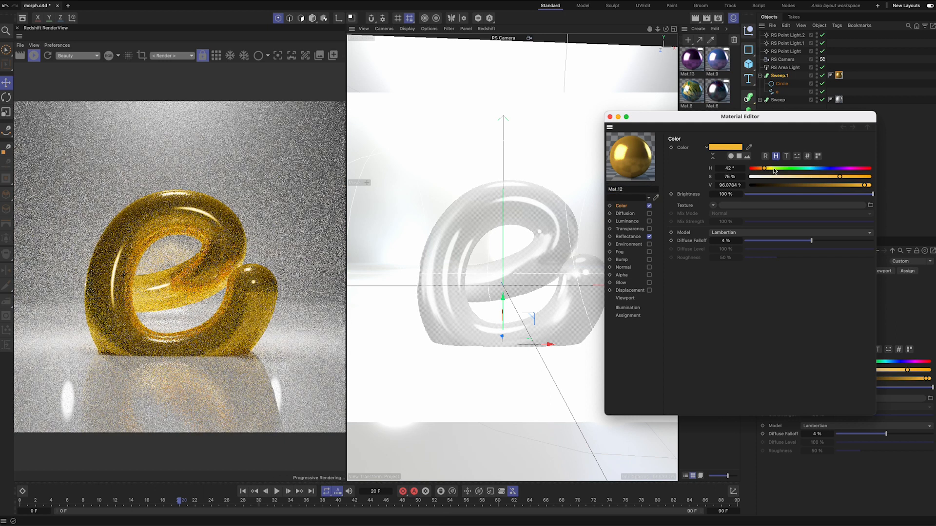
left_click(776, 169)
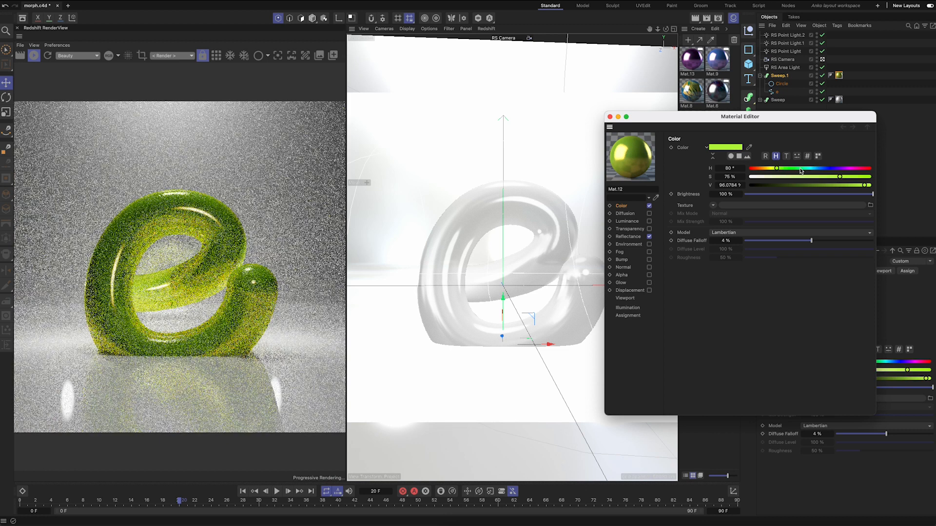
left_click(804, 168)
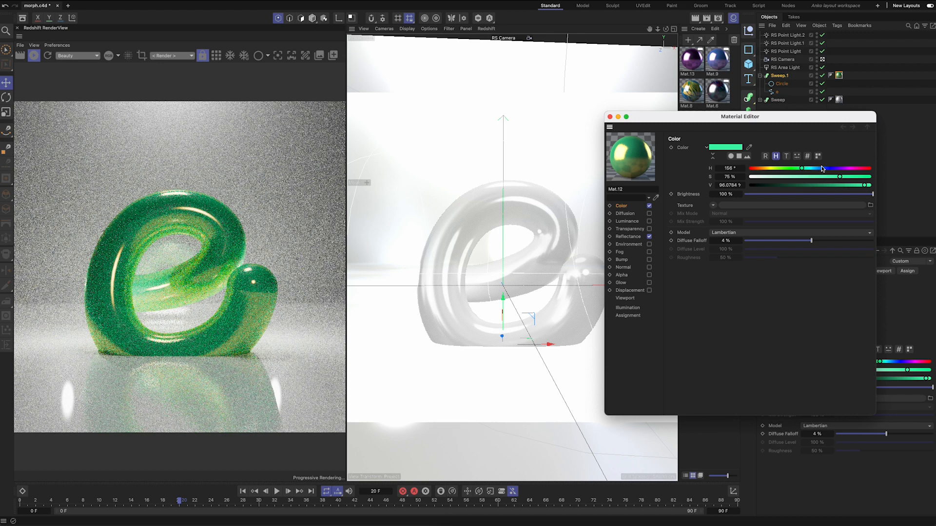
left_click(822, 168)
left_click(841, 168)
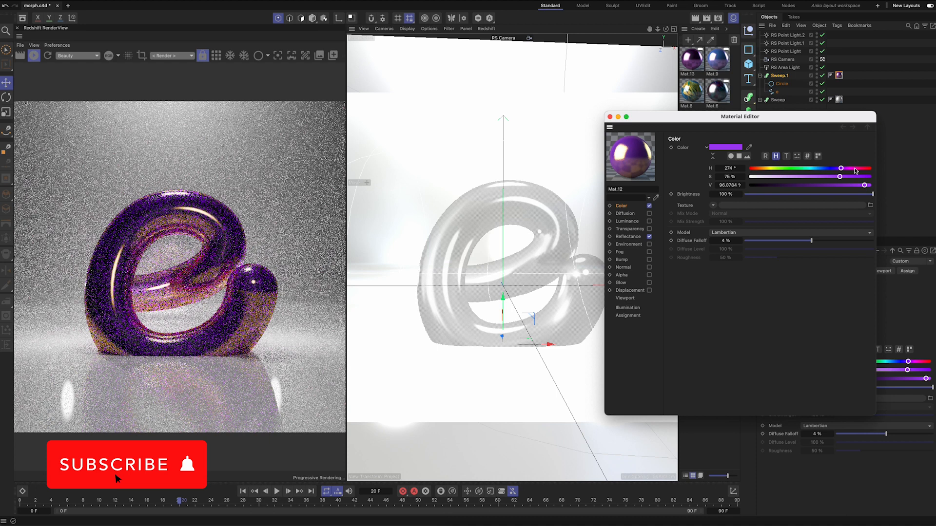
left_click(854, 168)
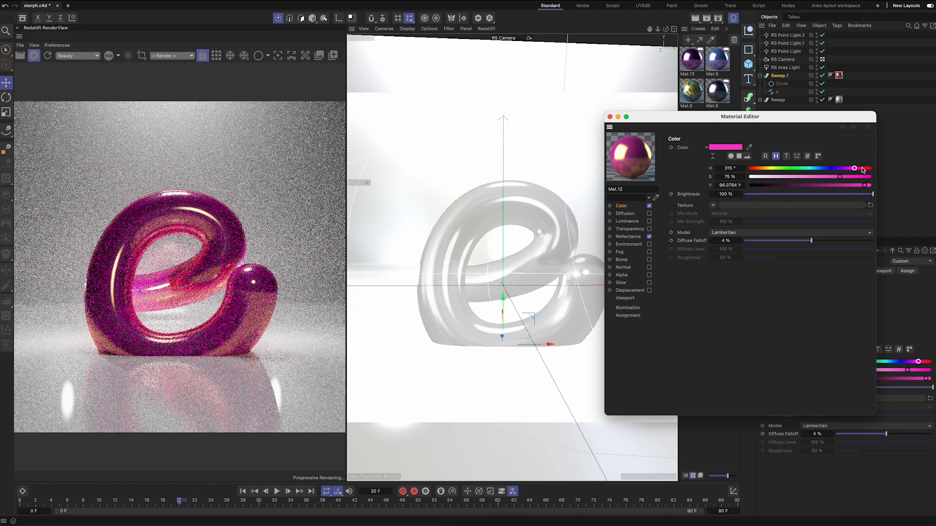
left_click(777, 168)
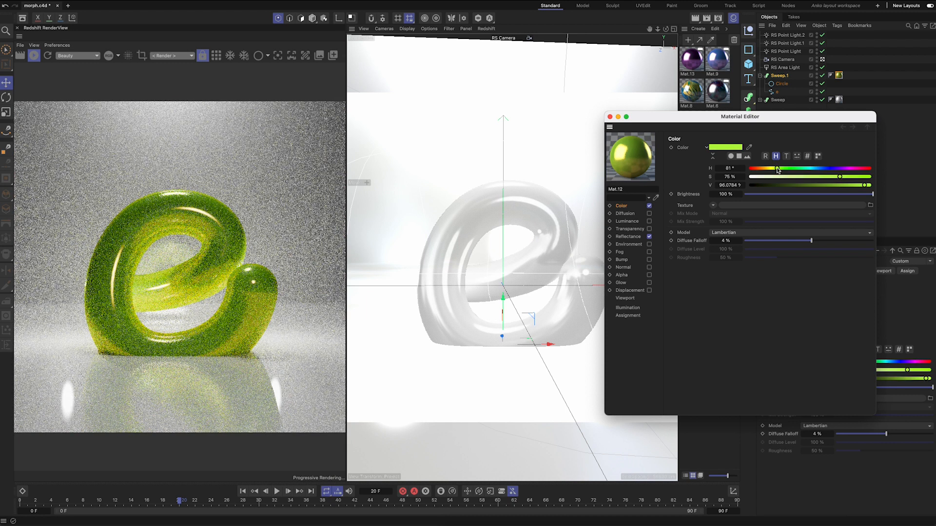
left_click(783, 168)
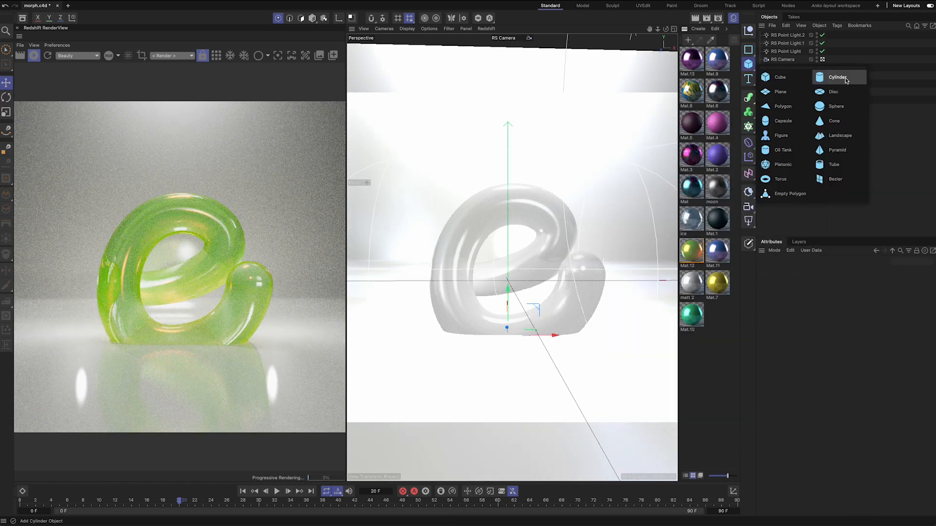
- Add a cylinder and place it on the floor to the left of the e
left_click(783, 76)
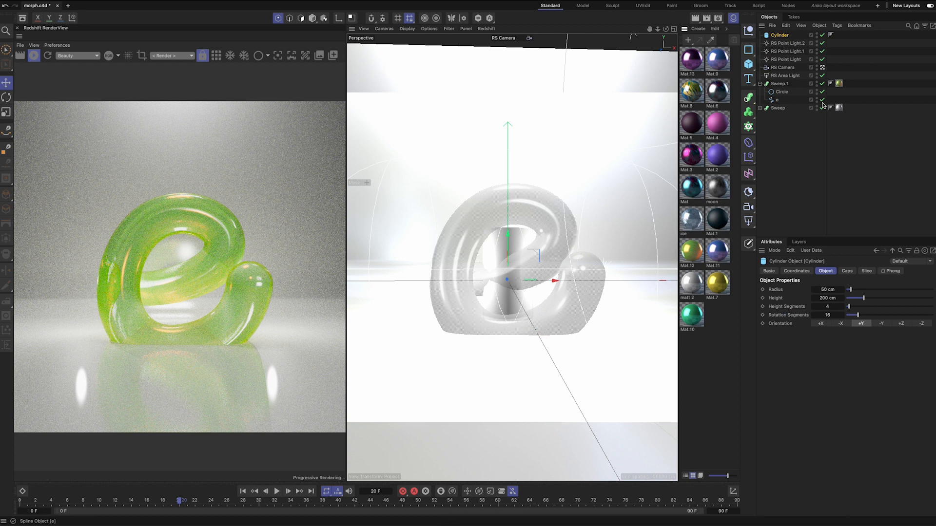
left_click(822, 108)
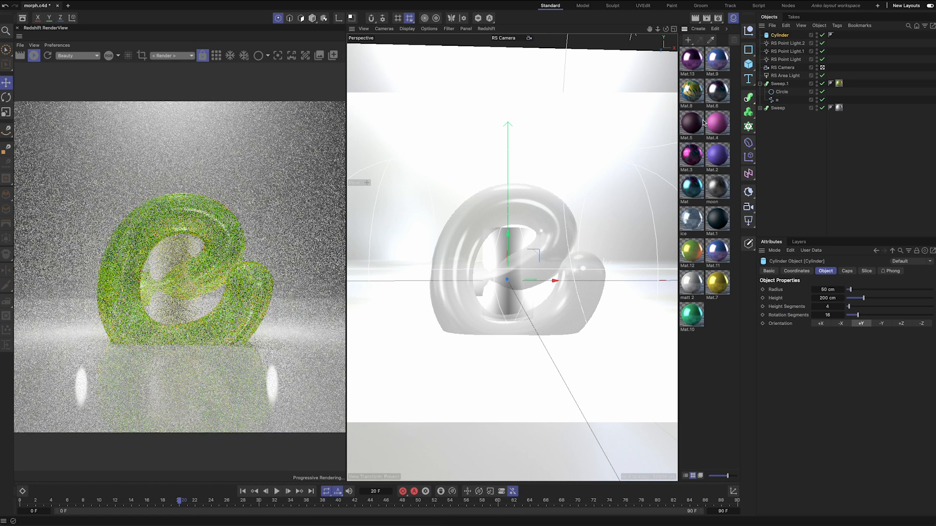
left_click_drag(555, 280, 375, 315)
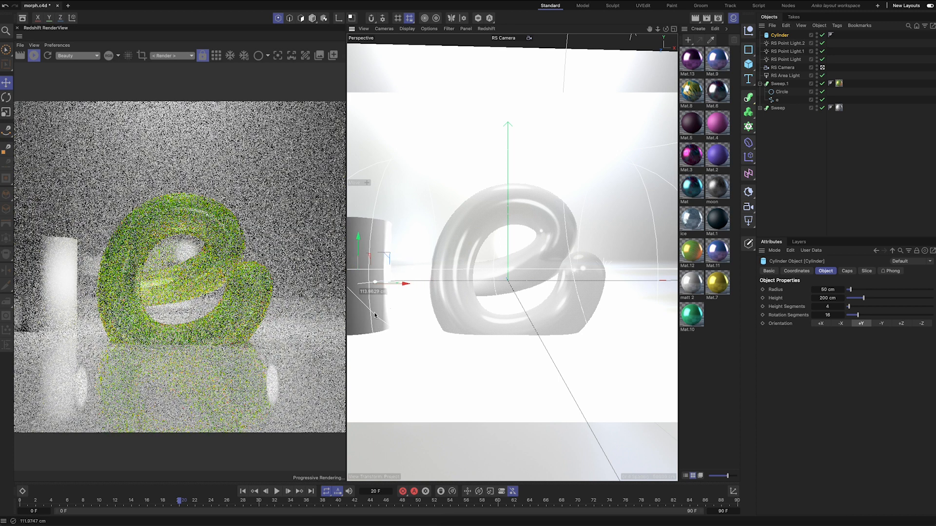
left_click_drag(397, 285, 422, 290)
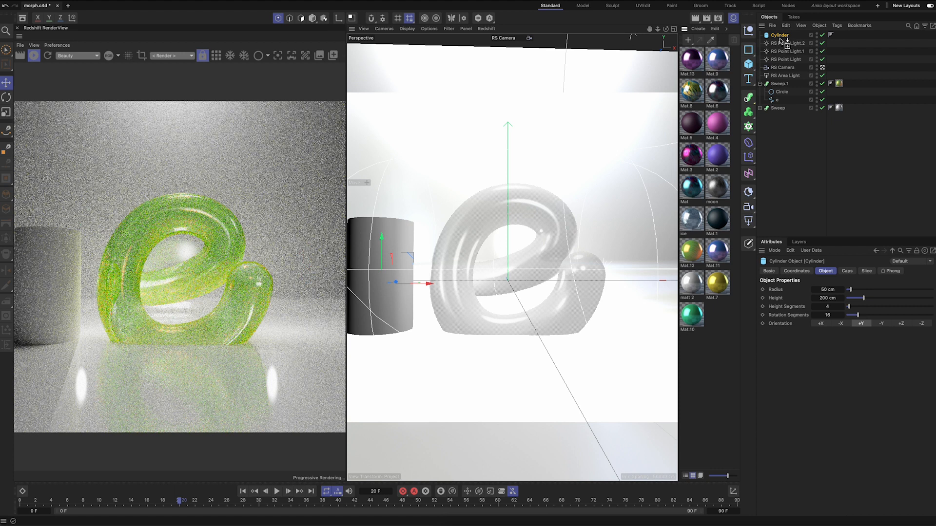
- Try Mat.12 on the cylinder, replace it with the blue Mat.11, and adjust the cylinder's position beside the e
left_click_drag(780, 38, 781, 36)
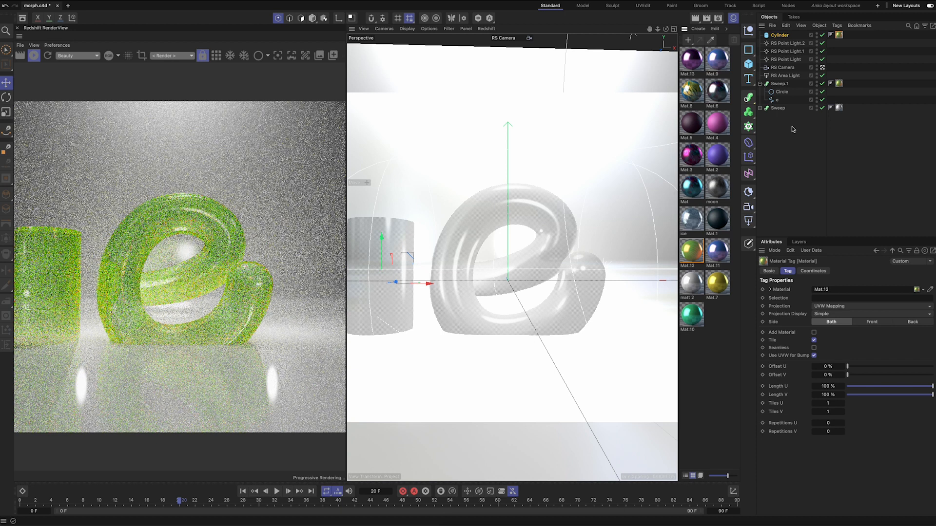
left_click_drag(716, 250, 381, 254)
left_click_drag(381, 219, 380, 283)
- Add a sphere with a 36 cm radius, 100 segments and the green Mat.12, placed above the left cylinder
left_click(748, 64)
left_click(832, 106)
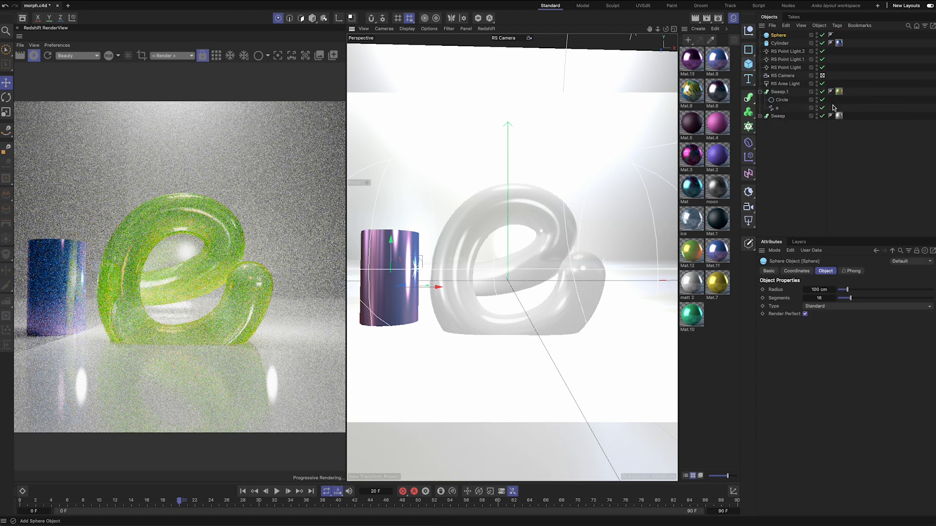
left_click_drag(555, 281, 430, 151)
left_click_drag(855, 299, 932, 298)
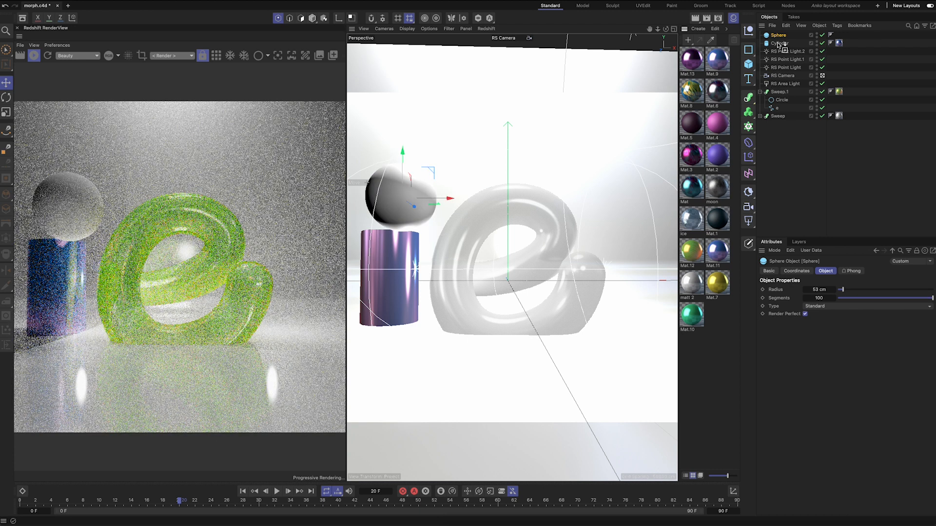
left_click_drag(779, 38, 778, 37)
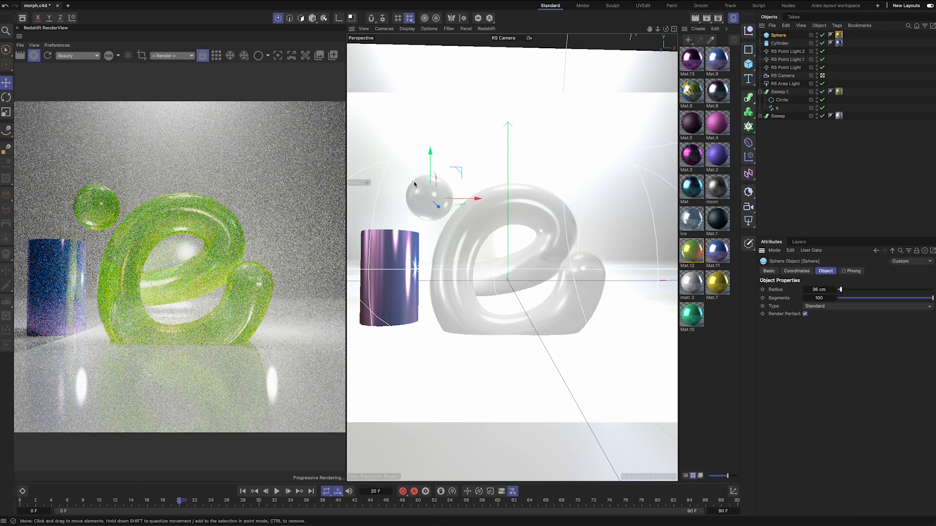
left_click_drag(479, 201, 387, 246)
- Reposition the duplicated sphere lower in the scene and enlarge the second cylinder to the right of the e
left_click_drag(487, 184, 540, 203, "alt")
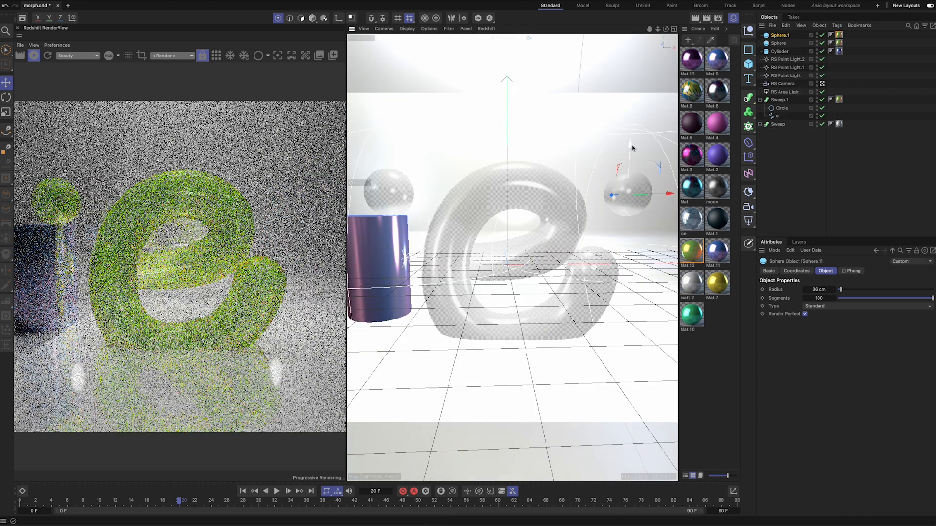
left_click_drag(632, 148, 646, 248)
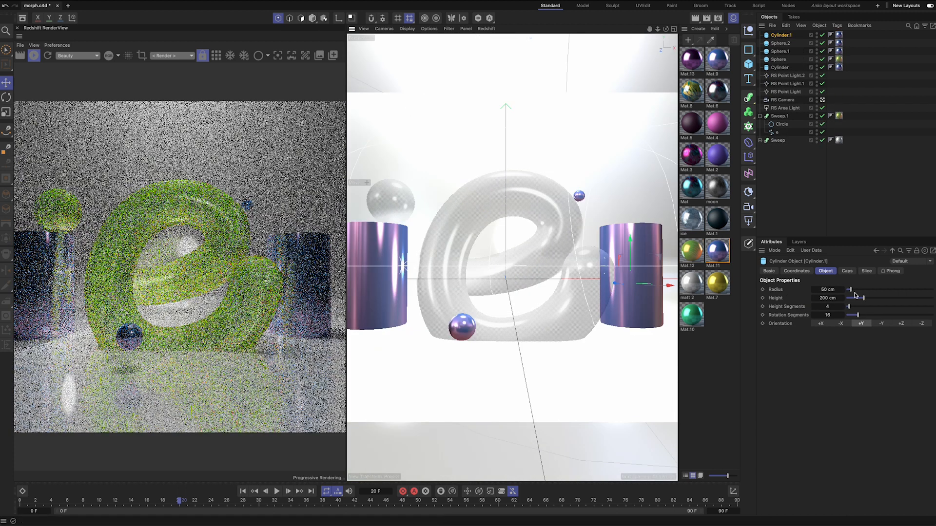
left_click_drag(849, 290, 880, 300)
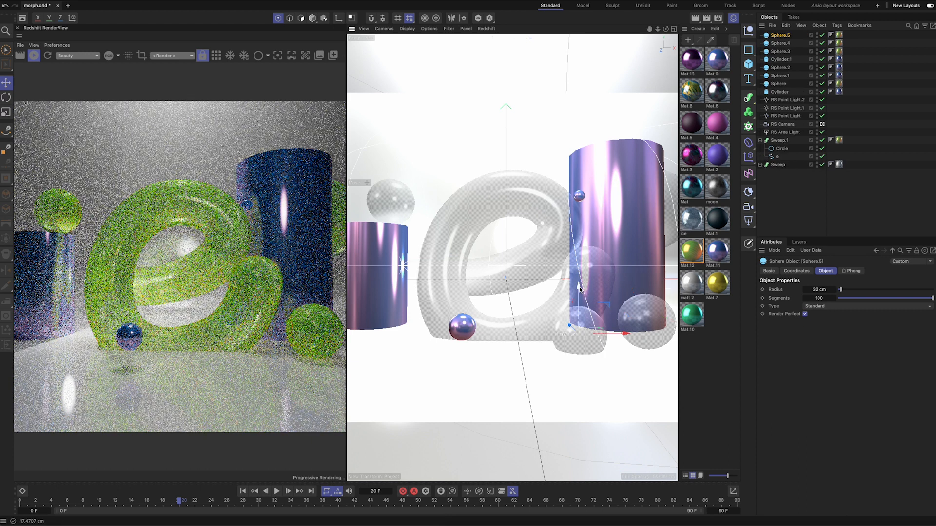
- Sink the newest green sphere partway into the floor, adjusting its radius and position in front of the e
left_click_drag(580, 289, 579, 305)
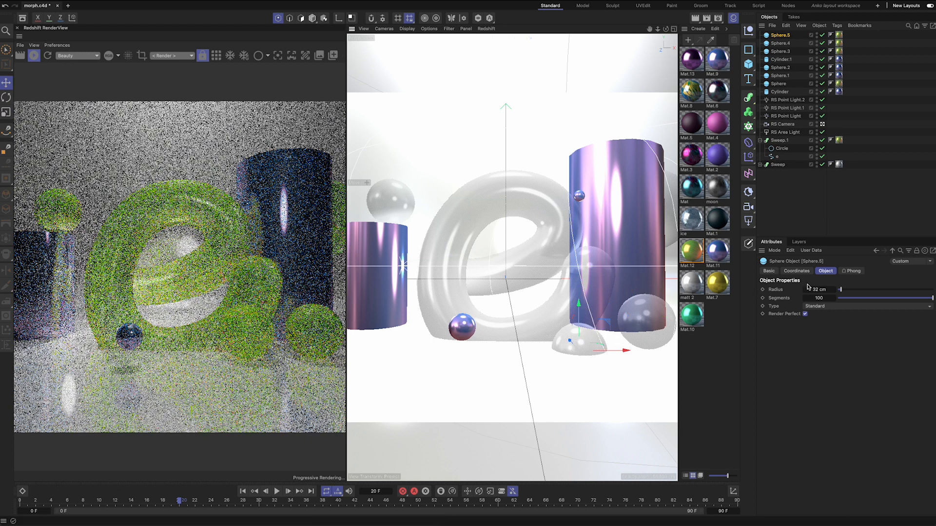
left_click_drag(843, 290, 842, 293)
left_click_drag(570, 342, 591, 371)
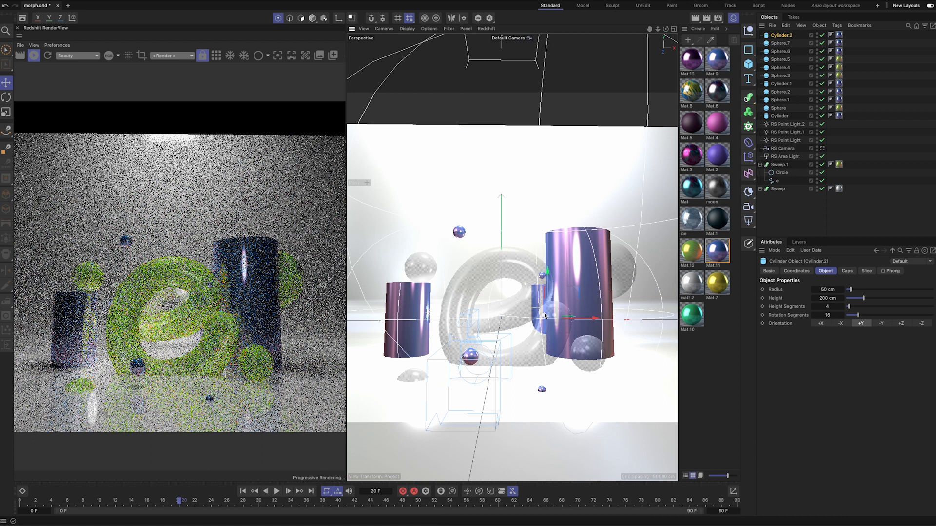
- Make the third cylinder 26 cm in radius and 570 cm tall, and move it behind the e towards the left cylinder
left_click_drag(862, 301, 914, 297)
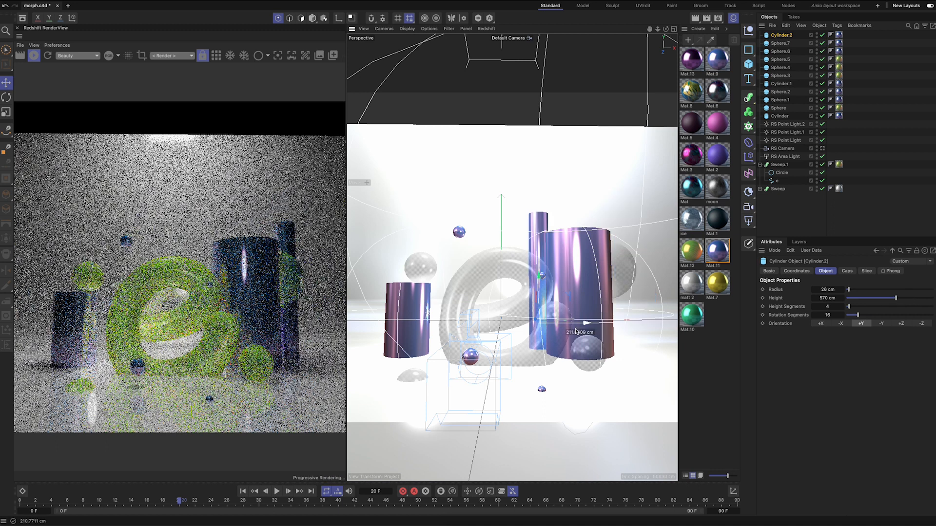
left_click_drag(585, 324, 578, 324)
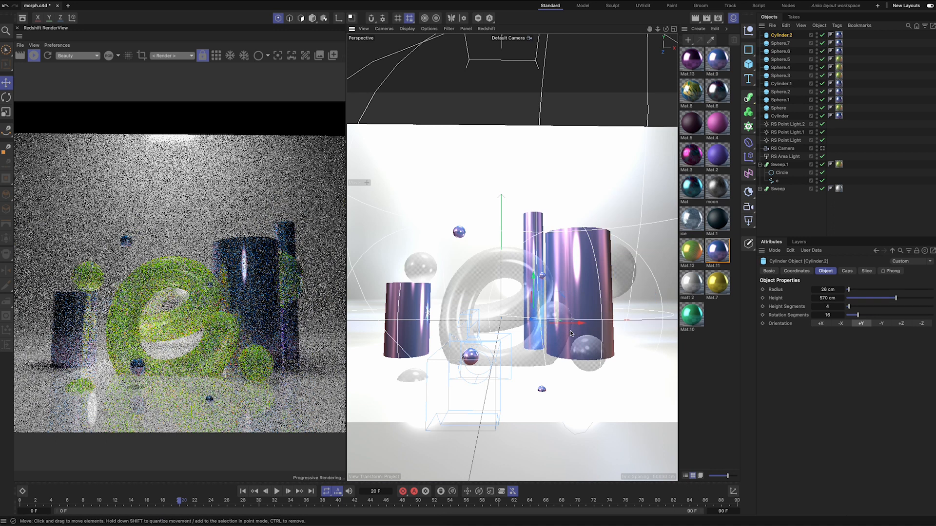
left_click_drag(571, 327, 482, 325)
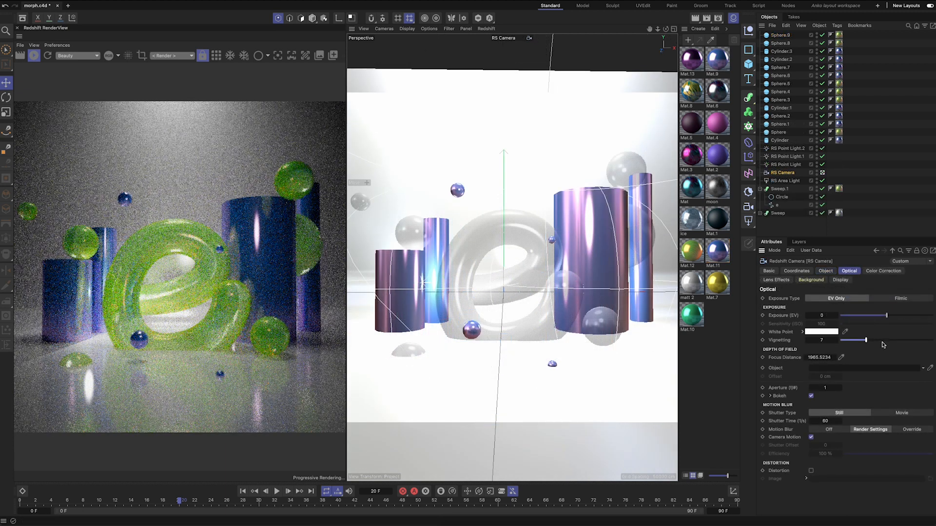
- Set the RS Camera's vignetting to 2 and raise the transparency depth in the Redshift render settings
left_click(881, 340)
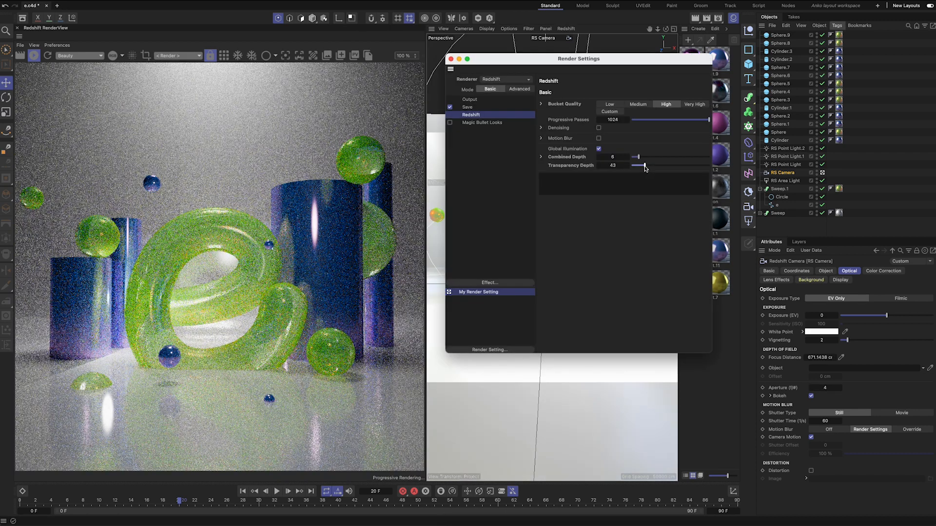
left_click_drag(644, 167, 697, 167)
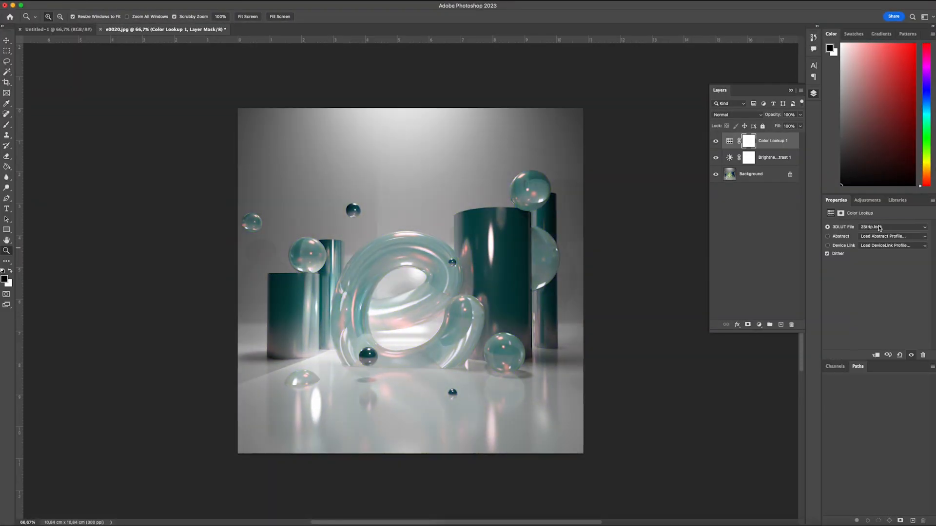
- Try other 3DLUT files for the Color Lookup layer and choose Fuji REALA 500D Kodak 2393
left_click(879, 227)
left_click(879, 229)
left_click(878, 228)
left_click(878, 227)
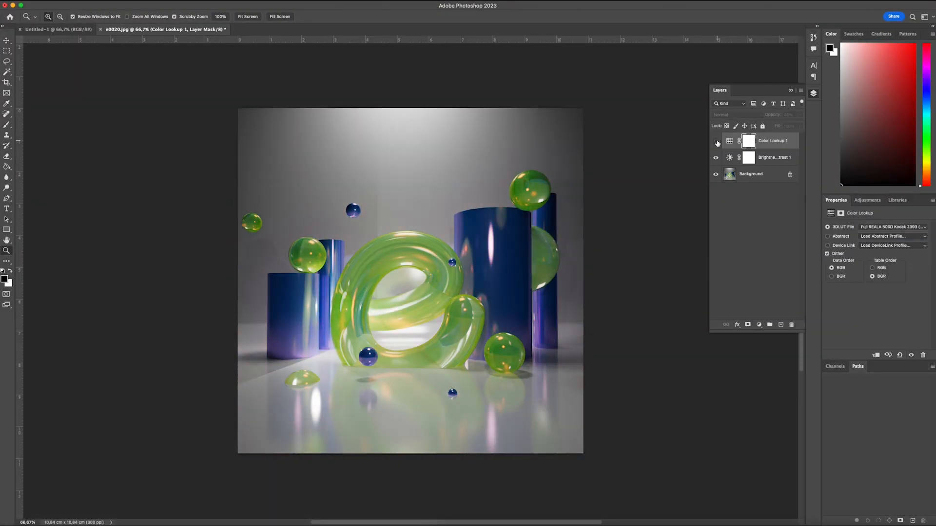
- Invert the Color Lookup 1 layer mask to black
right_click(456, 334)
key("Escape")
right_click(748, 141)
key("Escape")
key("super+i")
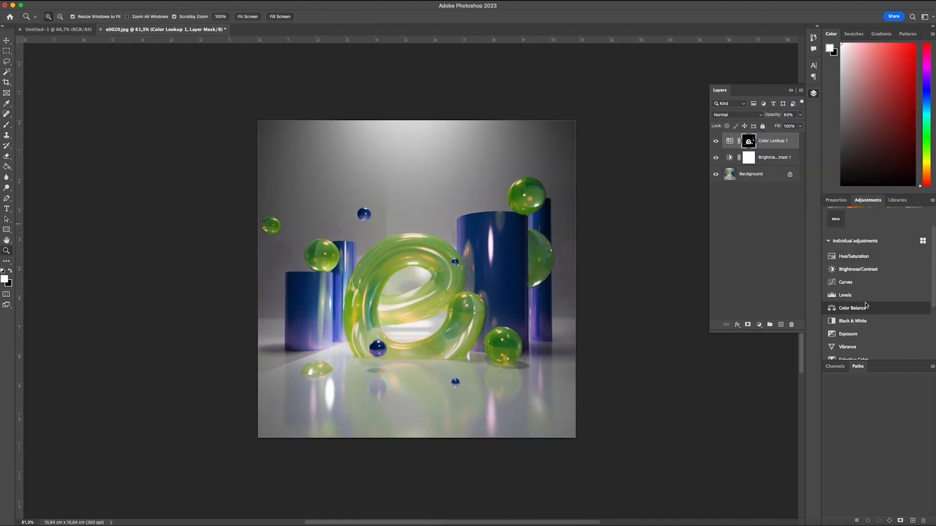
- Add a Hue/Saturation adjustment layer and try different master hue shifts on the render, including -44
left_click(868, 302)
left_click_drag(876, 258, 913, 262)
left_click(716, 145)
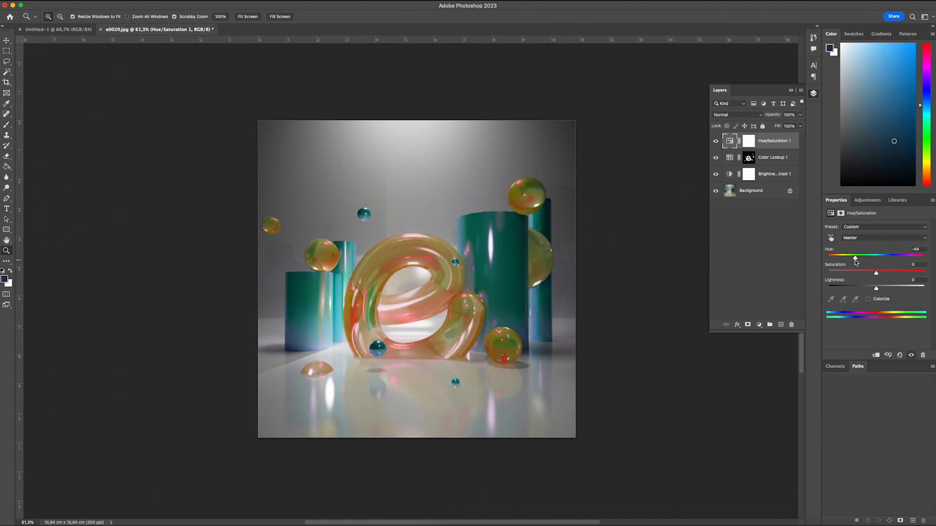
left_click_drag(860, 257, 911, 258)
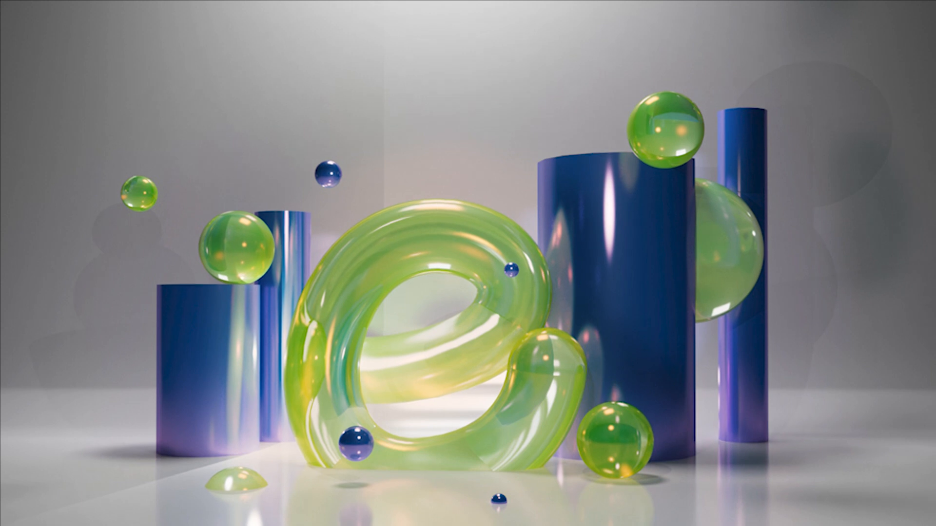